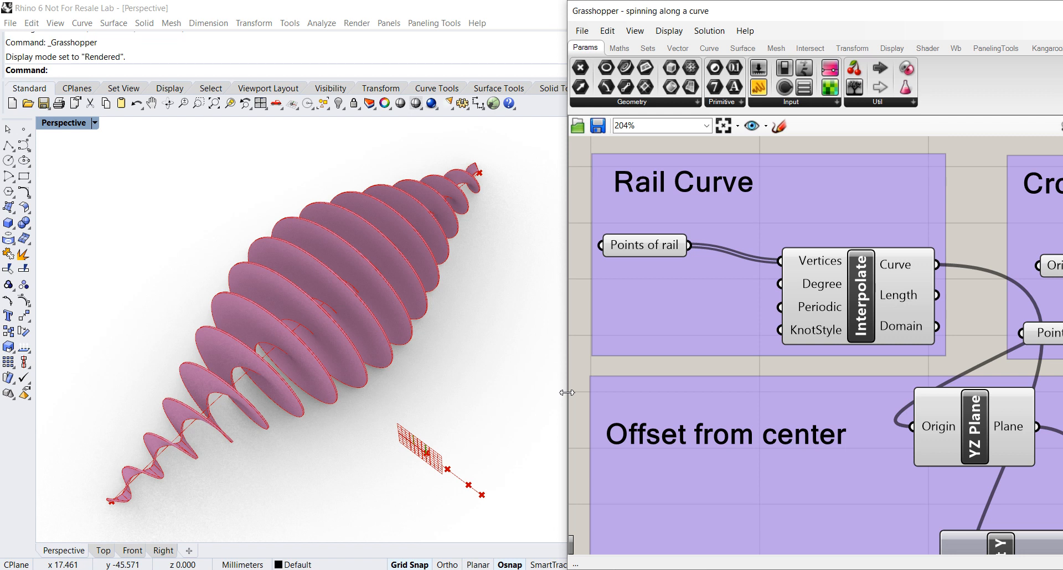
Select the Points of rail parameter and move the rail's far end point about 17.5 mm along Y
{"action": "scroll", "coordinate": [732, 392], "scroll_direction": "down", "scroll_amount": 4}
{"action": "scroll", "coordinate": [659, 238], "scroll_direction": "up", "scroll_amount": 4}
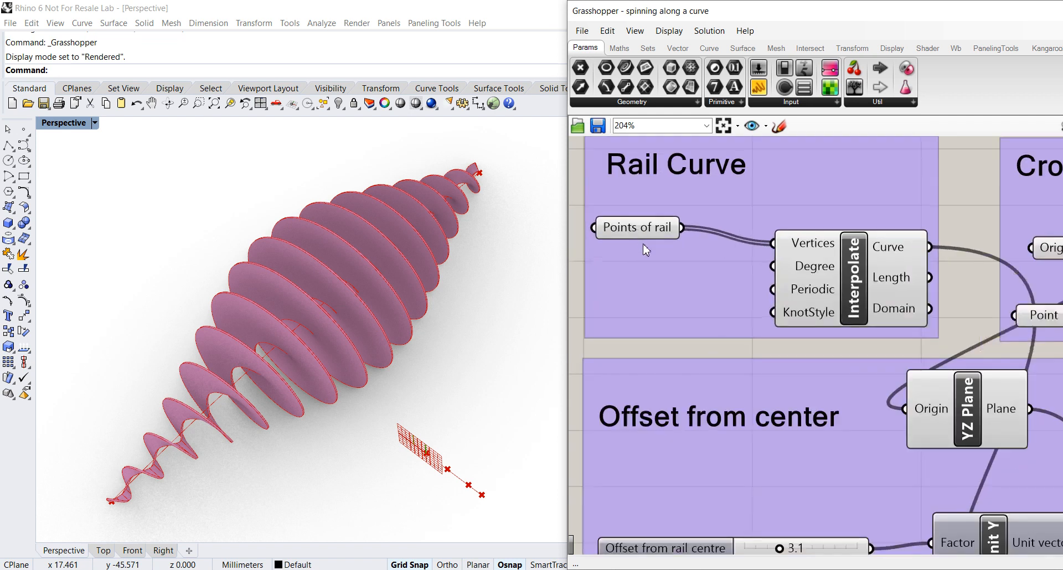
{"action": "scroll", "coordinate": [661, 297], "scroll_direction": "up", "scroll_amount": 2}
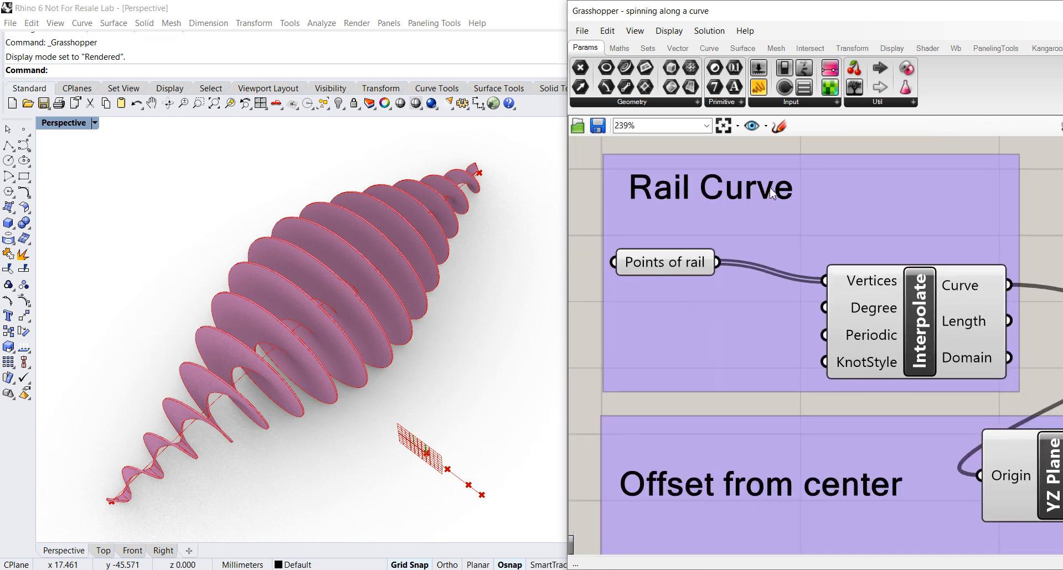
{"action": "left_click", "coordinate": [661, 267]}
{"action": "right_click_drag", "start_coordinate": [501, 362], "coordinate": [471, 333]}
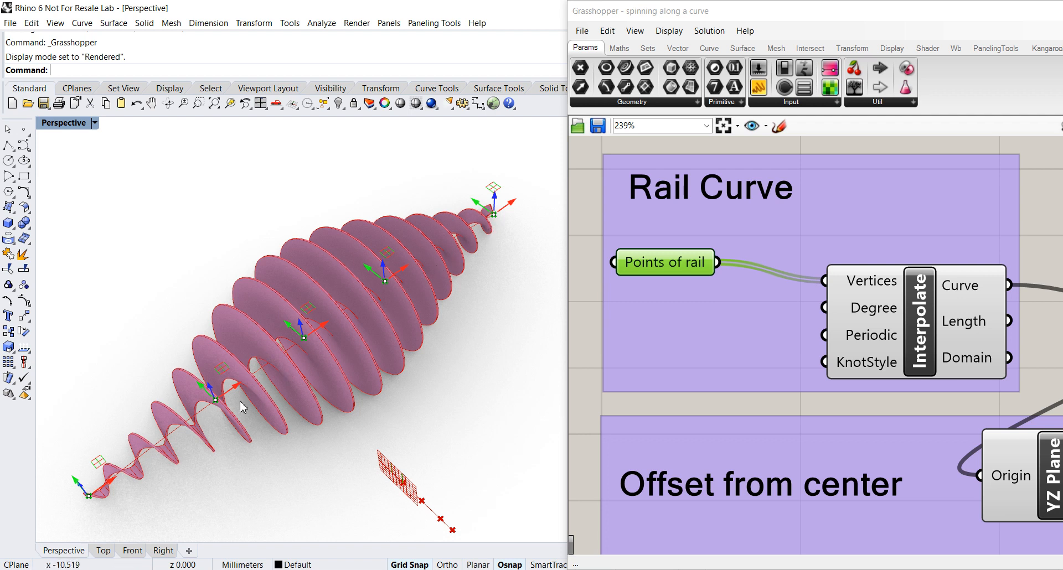
{"action": "right_click_drag", "start_coordinate": [381, 411], "coordinate": [479, 378]}
{"action": "scroll", "coordinate": [444, 320], "scroll_direction": "up", "scroll_amount": 4}
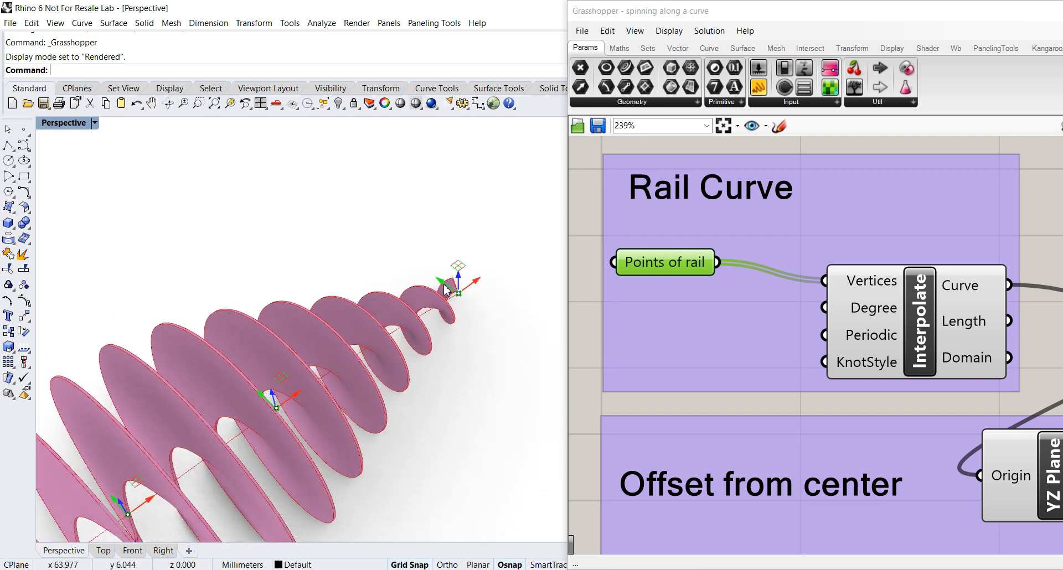
{"action": "left_click_drag", "start_coordinate": [437, 282], "coordinate": [361, 238]}
{"action": "right_click_drag", "start_coordinate": [435, 338], "coordinate": [399, 299]}
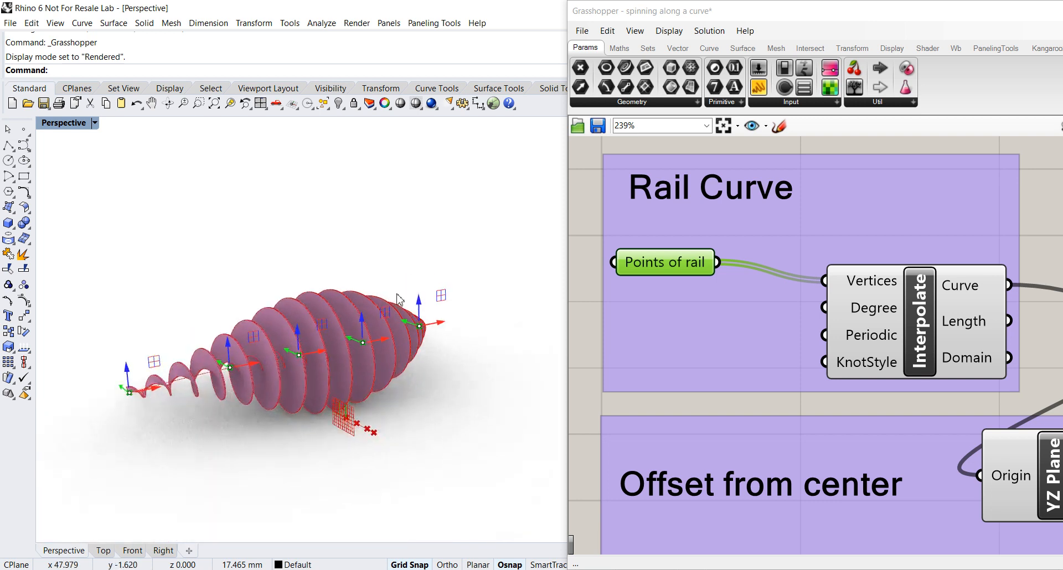
Reposition an inner rail point and the rail's far end point to reshape the path of the spiral
{"action": "scroll", "coordinate": [398, 299], "scroll_direction": "up", "scroll_amount": 6}
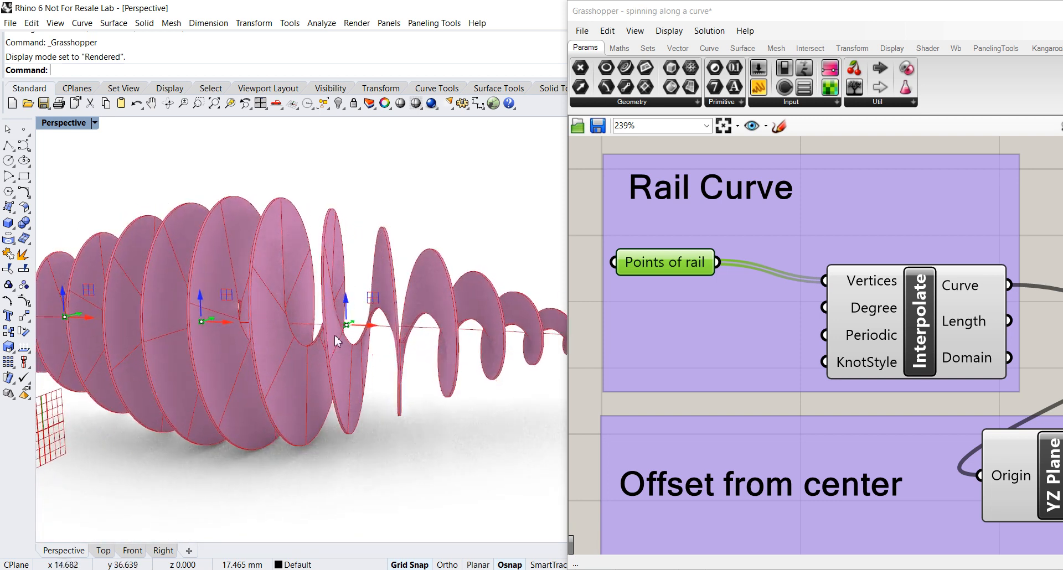
{"action": "scroll", "coordinate": [335, 338], "scroll_direction": "down", "scroll_amount": 5}
{"action": "left_click_drag", "start_coordinate": [344, 309], "coordinate": [295, 348]}
{"action": "right_click_drag", "start_coordinate": [283, 343], "coordinate": [412, 259]}
{"action": "left_click_drag", "start_coordinate": [410, 244], "coordinate": [403, 210]}
{"action": "right_click_drag", "start_coordinate": [429, 356], "coordinate": [410, 376]}
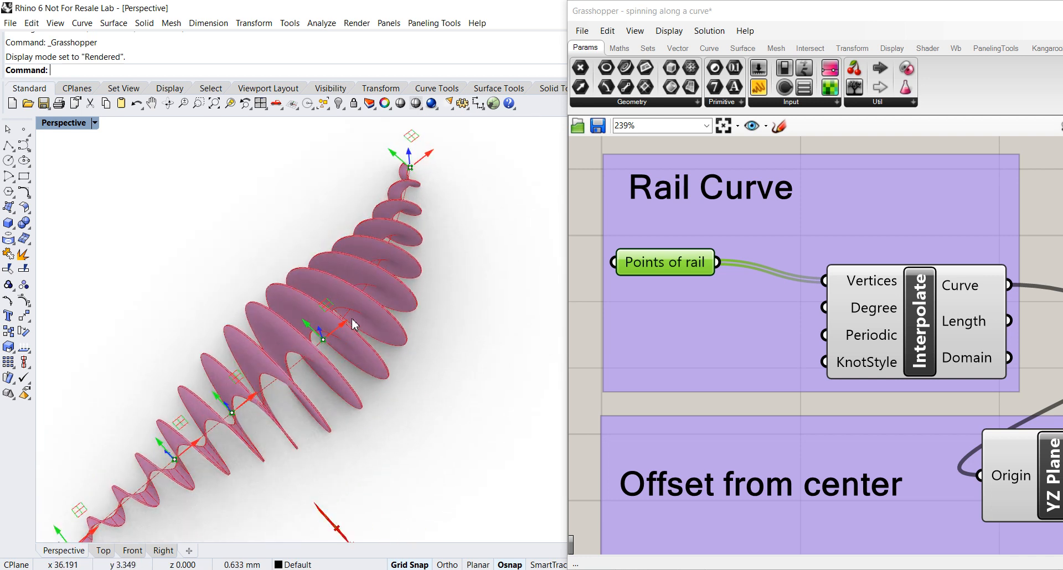
{"action": "right_click_drag", "start_coordinate": [360, 327], "coordinate": [444, 350]}
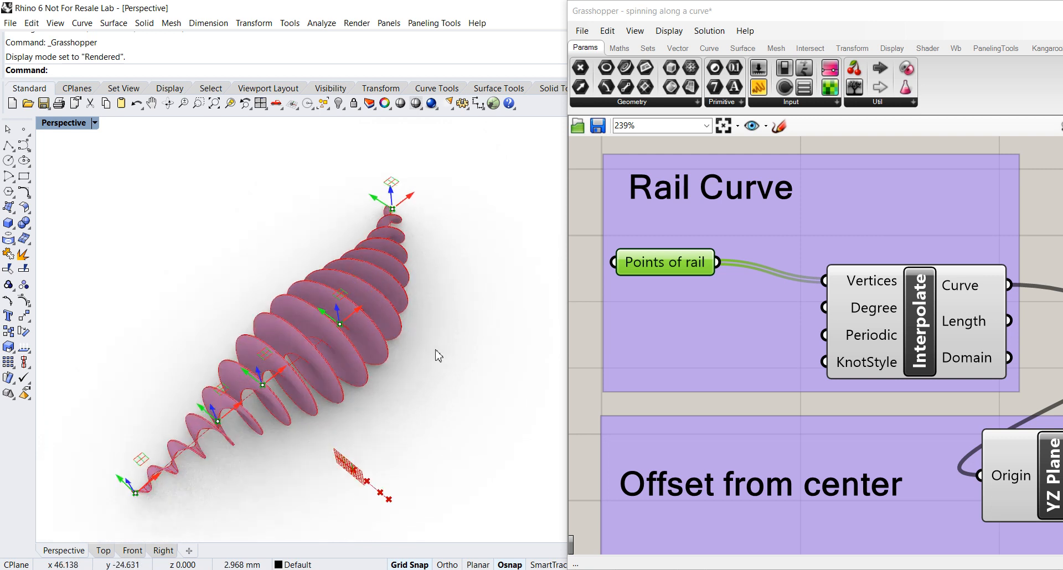
Examine the Cross-section curve group and compare its plane and points with the rail in the model from several angles
{"action": "scroll", "coordinate": [740, 310], "scroll_direction": "down", "scroll_amount": 3}
{"action": "right_click_drag", "start_coordinate": [783, 308], "coordinate": [645, 304]}
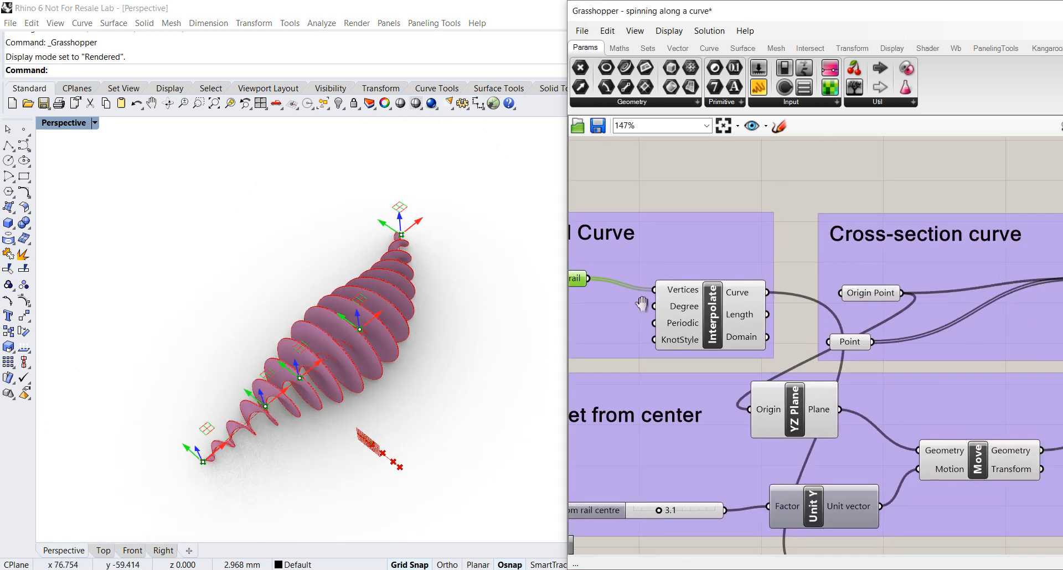
{"action": "scroll", "coordinate": [775, 284], "scroll_direction": "up", "scroll_amount": 2}
{"action": "right_click_drag", "start_coordinate": [776, 282], "coordinate": [631, 250]}
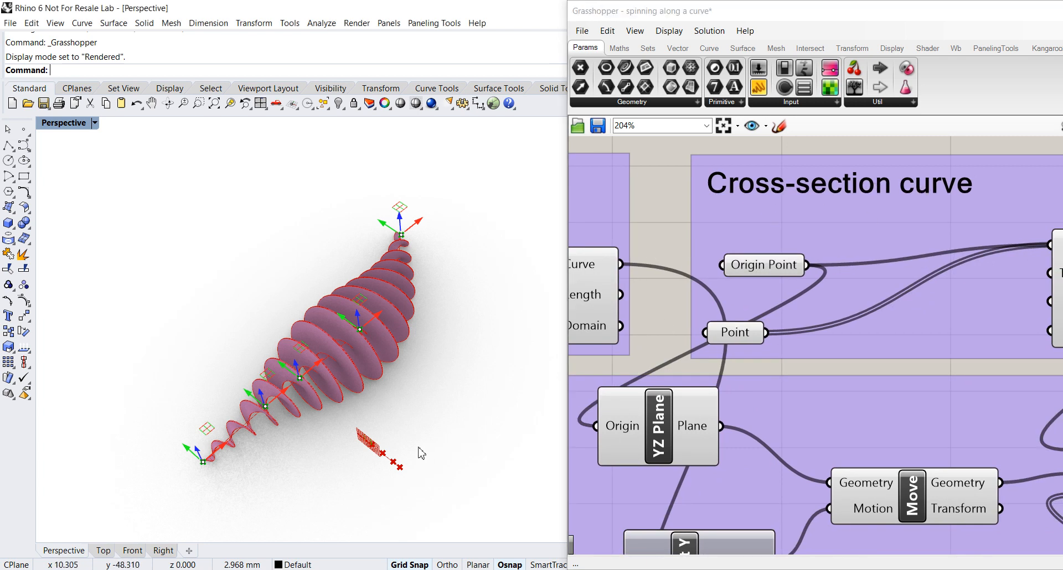
{"action": "scroll", "coordinate": [416, 427], "scroll_direction": "up", "scroll_amount": 5}
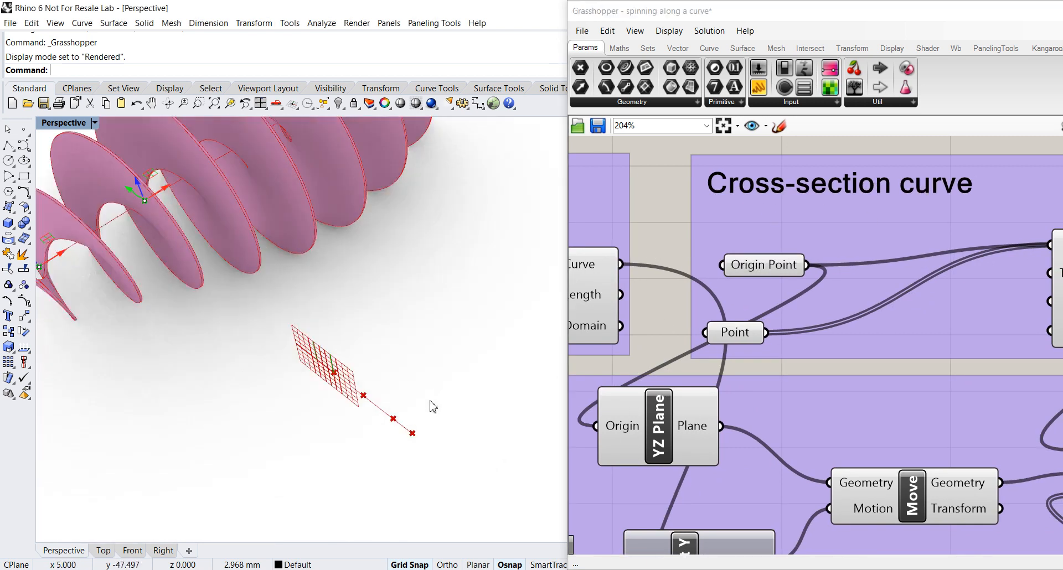
{"action": "scroll", "coordinate": [327, 414], "scroll_direction": "up", "scroll_amount": 3}
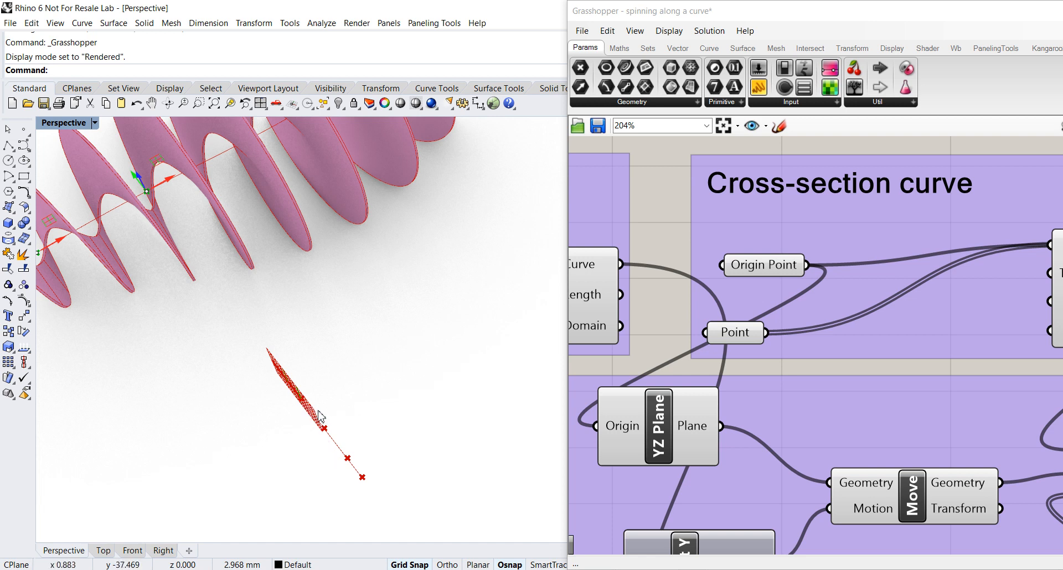
{"action": "right_click_drag", "start_coordinate": [339, 422], "coordinate": [344, 279]}
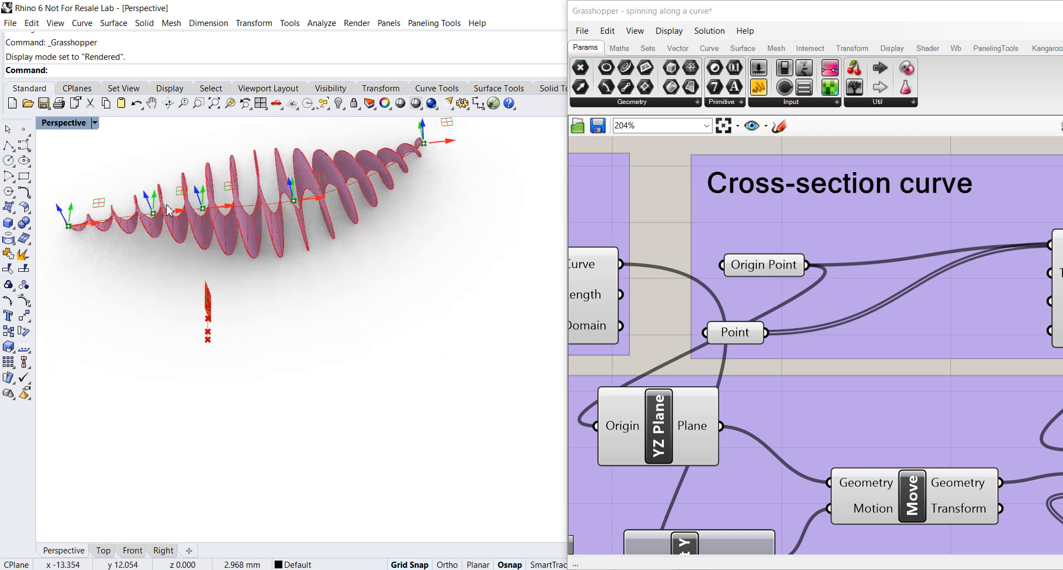
{"action": "right_click_drag", "start_coordinate": [339, 295], "coordinate": [299, 429]}
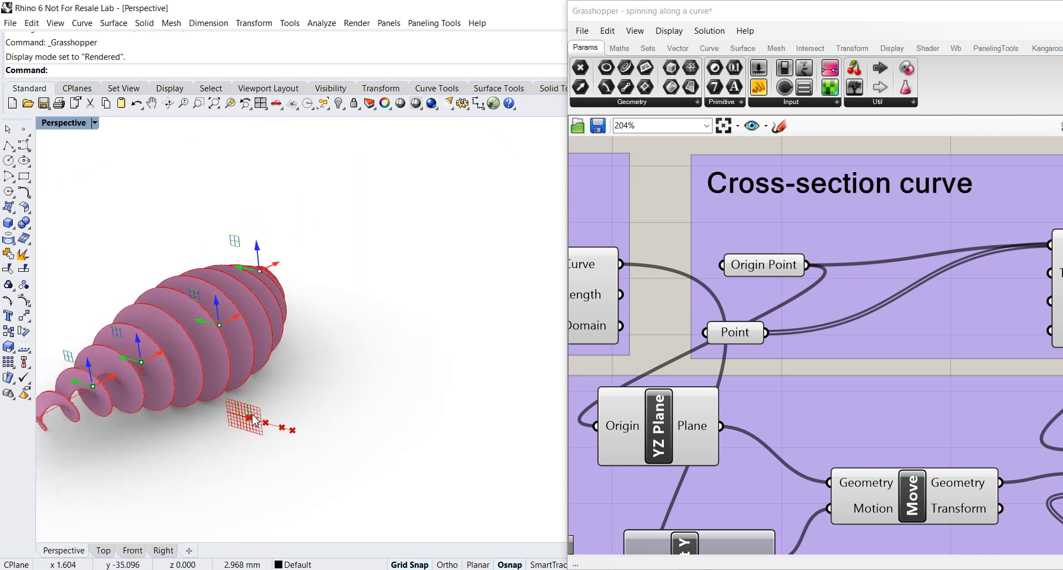
{"action": "right_click_drag", "start_coordinate": [315, 358], "coordinate": [340, 227]}
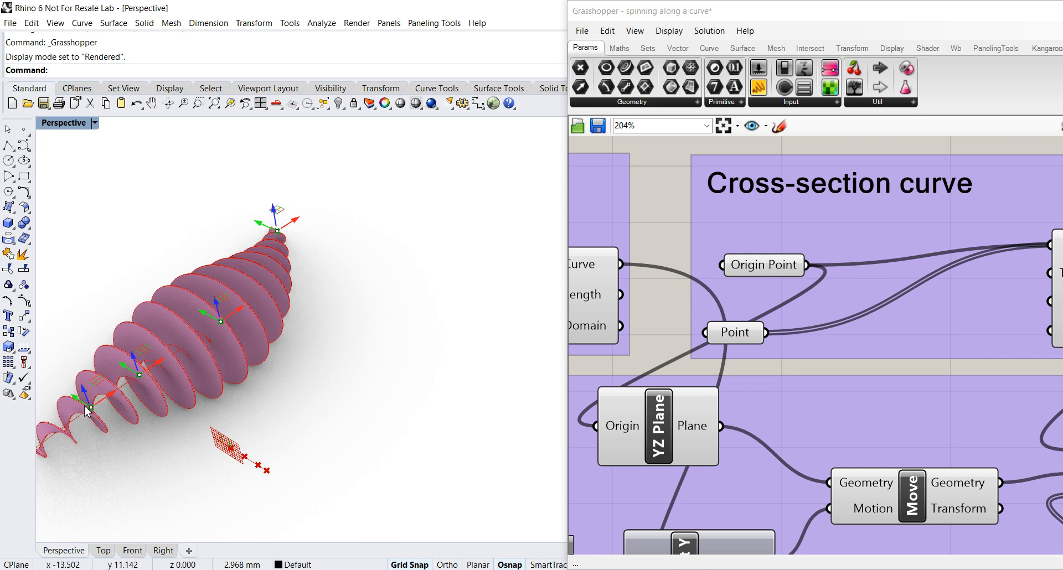
{"action": "right_click_drag", "start_coordinate": [265, 346], "coordinate": [361, 299]}
{"action": "right_click_drag", "start_coordinate": [378, 394], "coordinate": [395, 339]}
{"action": "scroll", "coordinate": [407, 400], "scroll_direction": "up", "scroll_amount": 2}
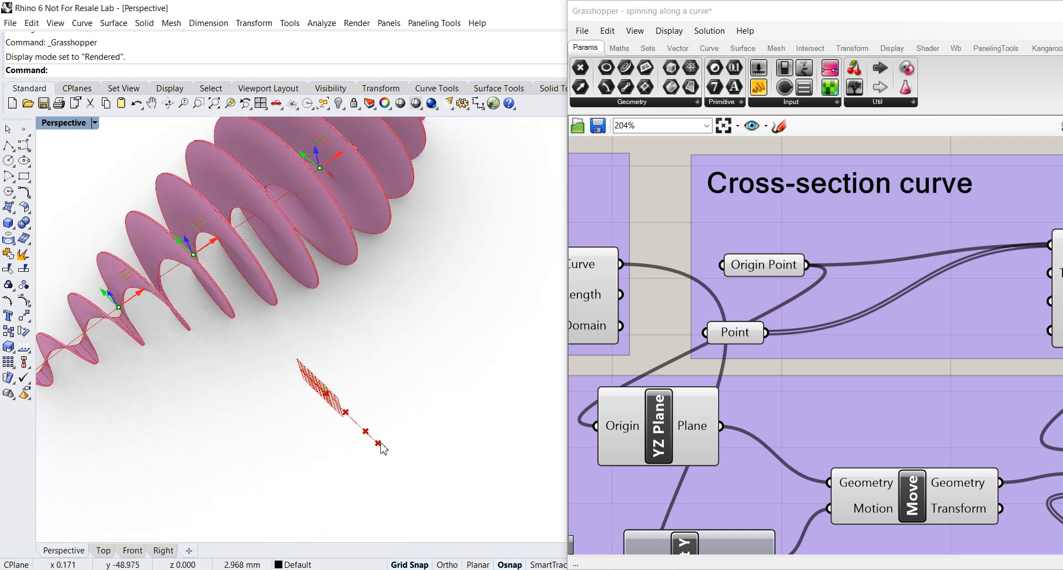
{"action": "right_click_drag", "start_coordinate": [382, 317], "coordinate": [380, 290]}
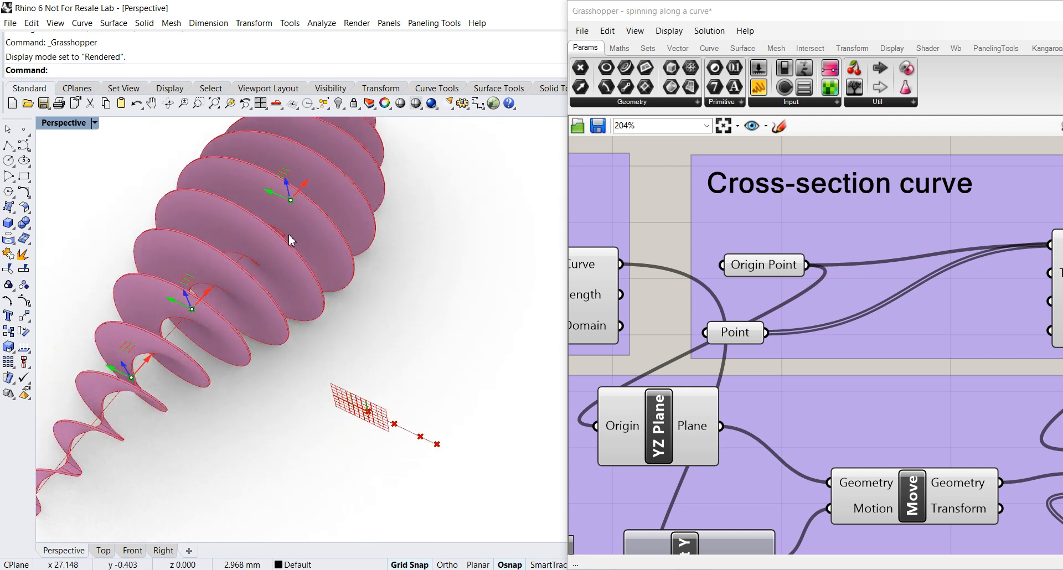
{"action": "right_click_drag", "start_coordinate": [344, 252], "coordinate": [284, 218]}
{"action": "right_click_drag", "start_coordinate": [453, 287], "coordinate": [527, 321]}
Shift the cross-section Point parameter aside on the canvas and move the outermost cross-section point about 2.2 mm along X
{"action": "scroll", "coordinate": [713, 320], "scroll_direction": "up", "scroll_amount": 3}
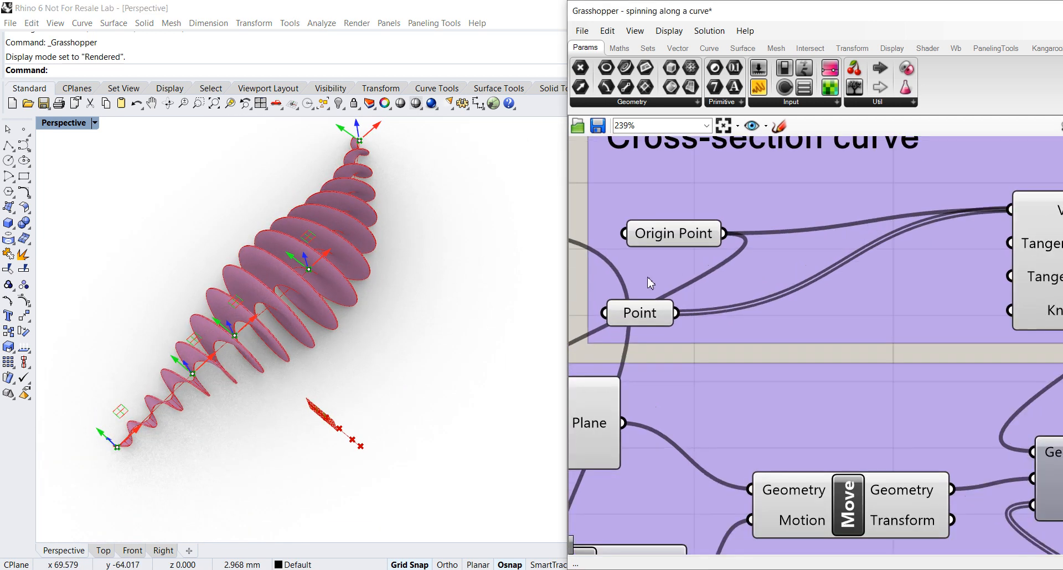
{"action": "left_click", "coordinate": [725, 322]}
{"action": "left_click_drag", "start_coordinate": [724, 321], "coordinate": [747, 321]}
{"action": "right_click_drag", "start_coordinate": [448, 380], "coordinate": [467, 304]}
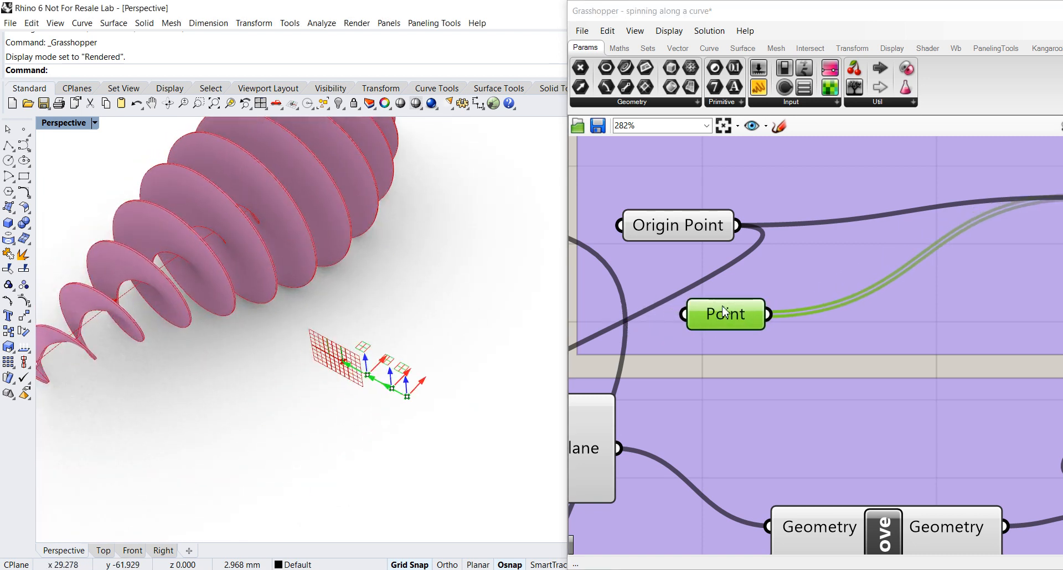
{"action": "scroll", "coordinate": [703, 322], "scroll_direction": "down", "scroll_amount": 3}
{"action": "scroll", "coordinate": [399, 399], "scroll_direction": "up", "scroll_amount": 5}
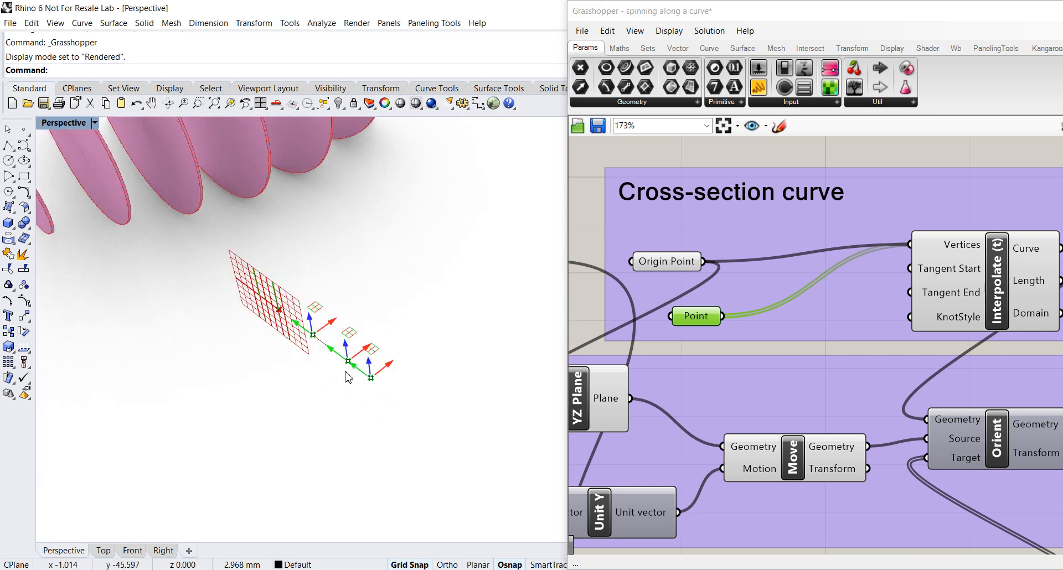
{"action": "right_click_drag", "start_coordinate": [399, 391], "coordinate": [440, 339]}
{"action": "left_click_drag", "start_coordinate": [463, 446], "coordinate": [470, 438]}
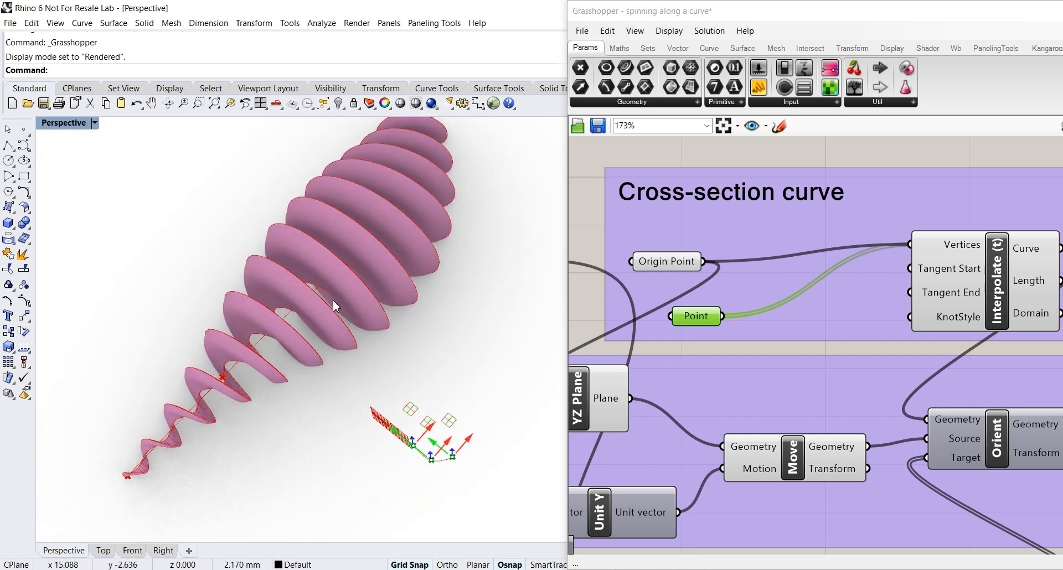
Bend the cross-section curve by moving its middle point along X and the point nearest the plane about 1.3 mm
{"action": "left_click_drag", "start_coordinate": [449, 447], "coordinate": [471, 429]}
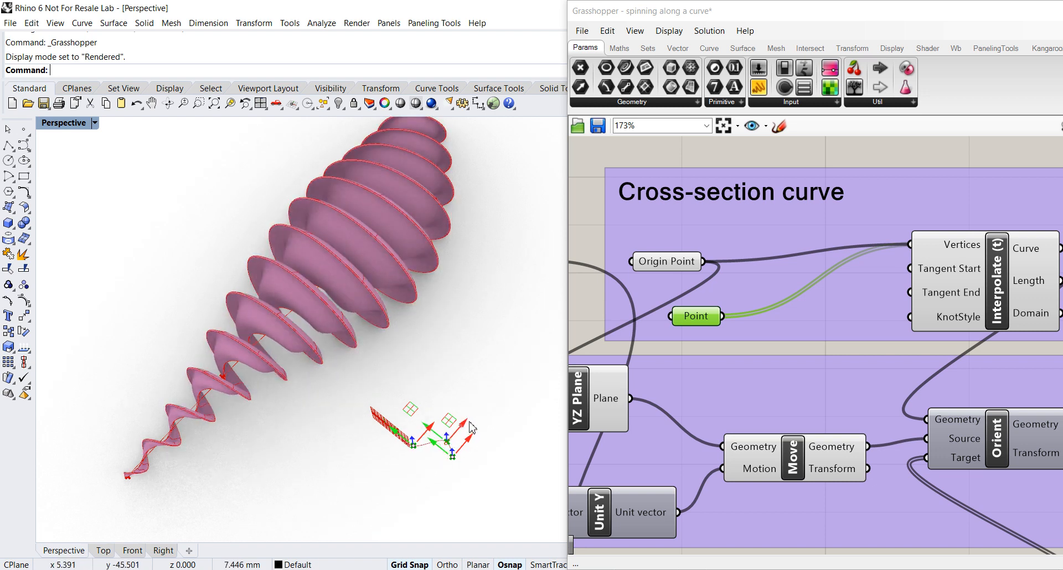
{"action": "left_click_drag", "start_coordinate": [415, 320], "coordinate": [414, 345]}
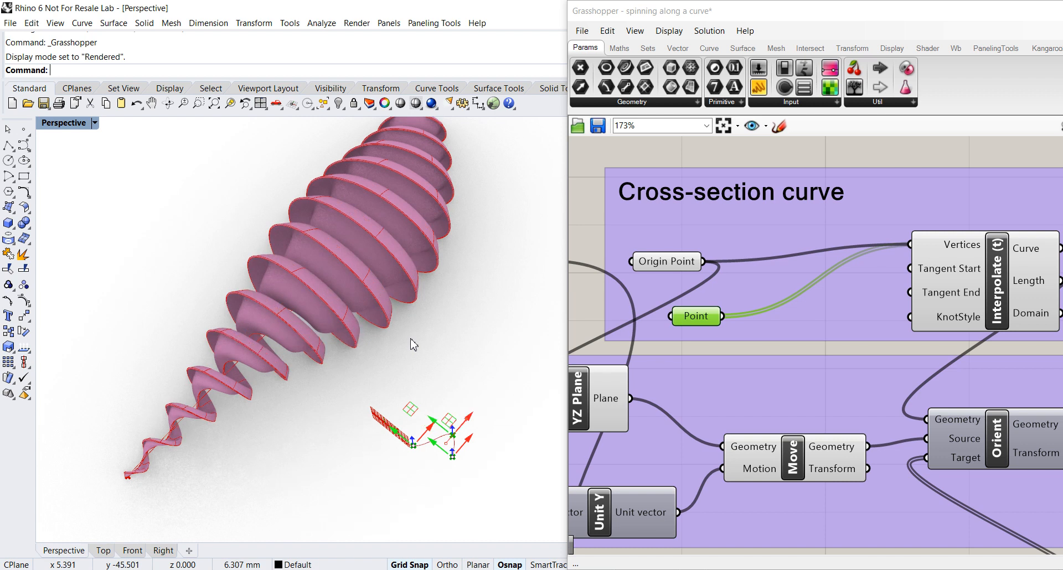
{"action": "right_click_drag", "start_coordinate": [413, 350], "coordinate": [388, 465]}
{"action": "scroll", "coordinate": [363, 451], "scroll_direction": "up", "scroll_amount": 3}
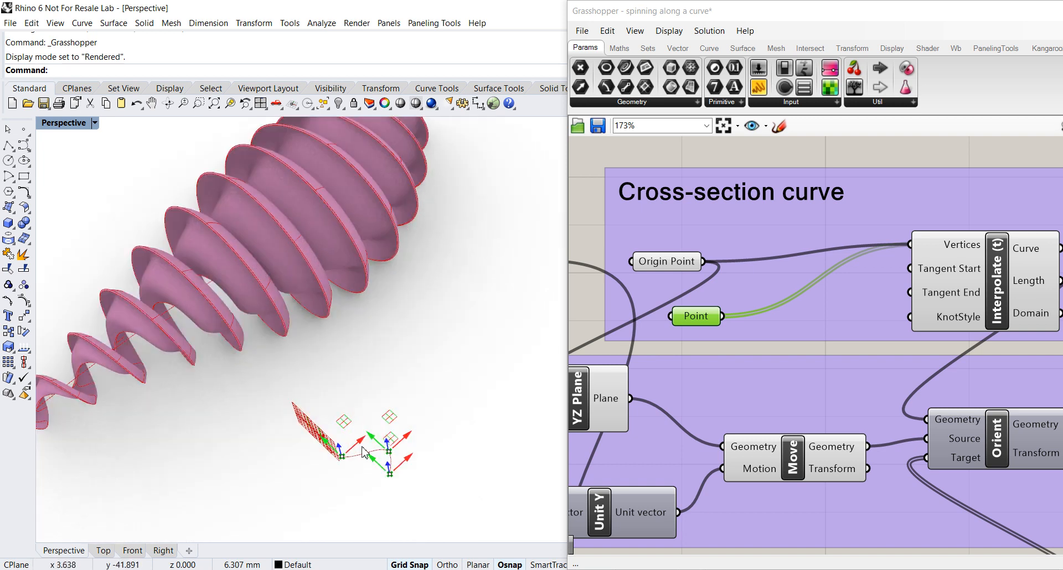
{"action": "left_click_drag", "start_coordinate": [364, 438], "coordinate": [375, 353]}
Examine the Offset from center group and the spiral's inner edge around the rail
{"action": "right_click_drag", "start_coordinate": [410, 298], "coordinate": [468, 360]}
{"action": "scroll", "coordinate": [742, 331], "scroll_direction": "down", "scroll_amount": 2}
{"action": "scroll", "coordinate": [741, 331], "scroll_direction": "down", "scroll_amount": 2}
{"action": "right_click_drag", "start_coordinate": [807, 343], "coordinate": [824, 286]}
{"action": "scroll", "coordinate": [812, 284], "scroll_direction": "down", "scroll_amount": 3}
{"action": "right_click_drag", "start_coordinate": [754, 319], "coordinate": [856, 280]}
{"action": "scroll", "coordinate": [738, 247], "scroll_direction": "up", "scroll_amount": 2}
{"action": "scroll", "coordinate": [741, 253], "scroll_direction": "up", "scroll_amount": 3}
{"action": "scroll", "coordinate": [733, 285], "scroll_direction": "up", "scroll_amount": 1}
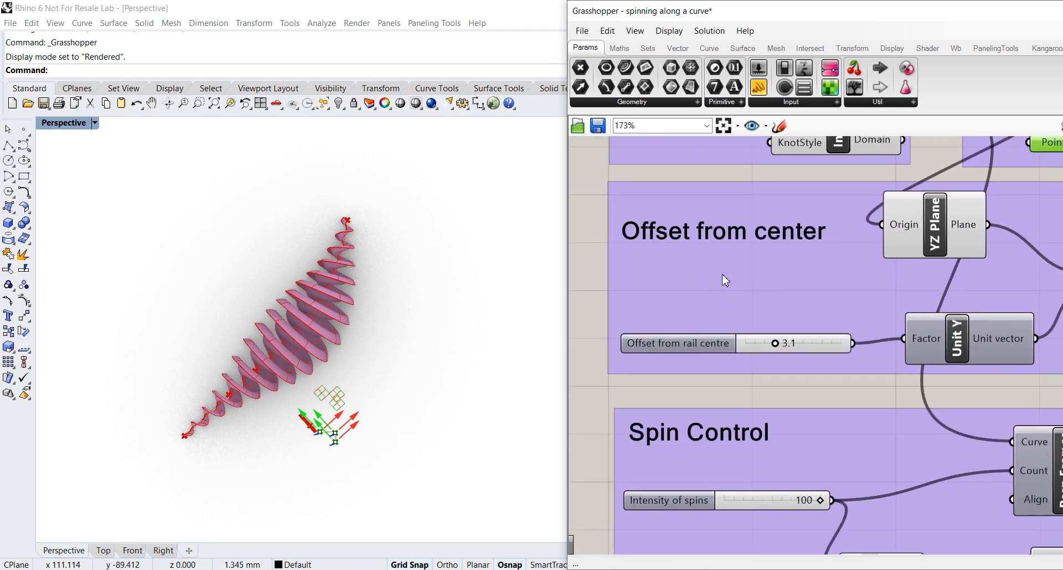
{"action": "scroll", "coordinate": [731, 279], "scroll_direction": "up", "scroll_amount": 1}
{"action": "scroll", "coordinate": [759, 285], "scroll_direction": "up", "scroll_amount": 1}
{"action": "right_click_drag", "start_coordinate": [417, 375], "coordinate": [297, 397]}
{"action": "scroll", "coordinate": [314, 391], "scroll_direction": "up", "scroll_amount": 4}
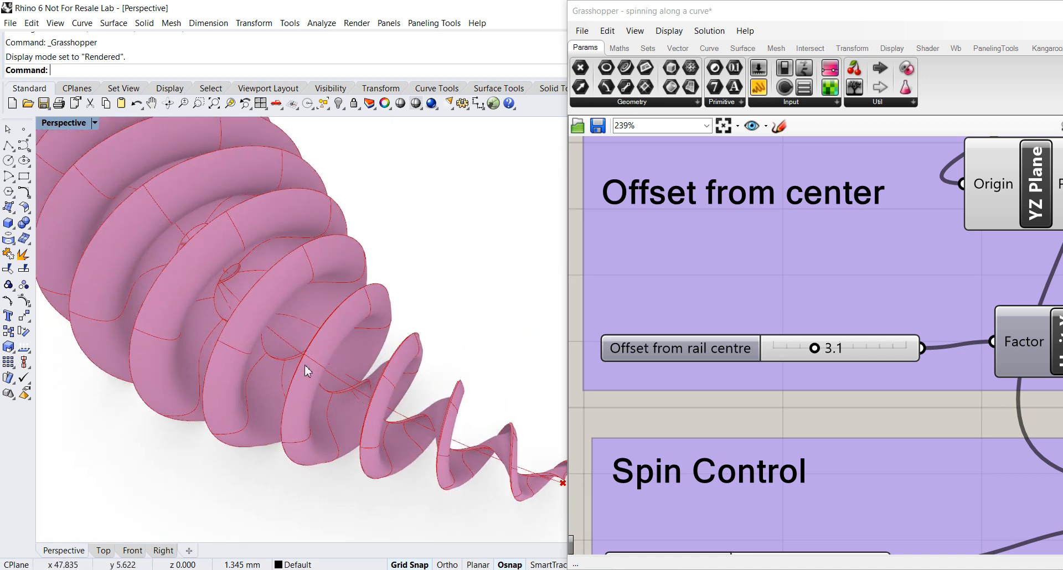
{"action": "scroll", "coordinate": [292, 332], "scroll_direction": "up", "scroll_amount": 3}
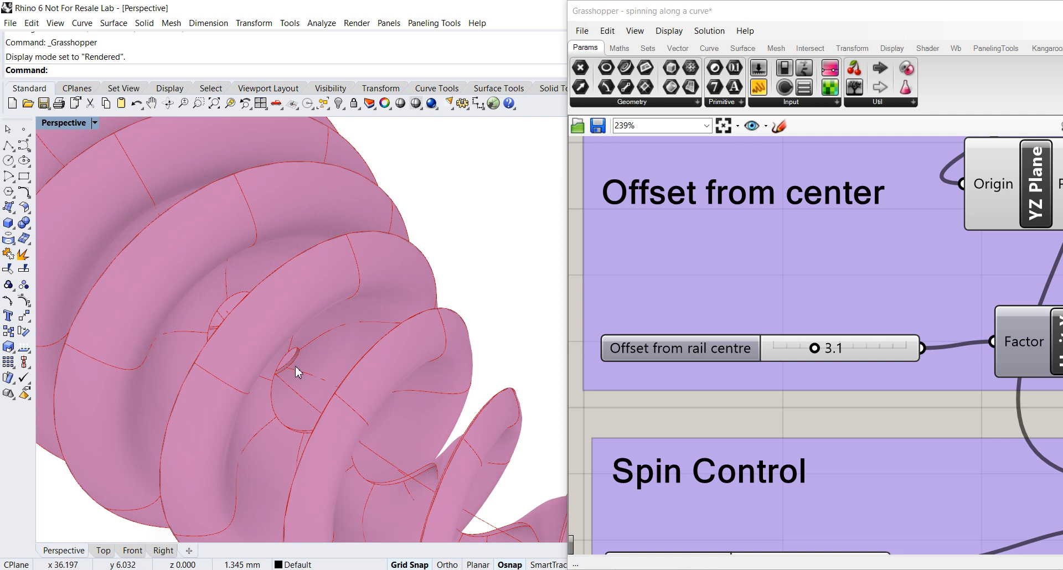
{"action": "scroll", "coordinate": [281, 315], "scroll_direction": "down", "scroll_amount": 2}
{"action": "right_click_drag", "start_coordinate": [280, 311], "coordinate": [377, 302]}
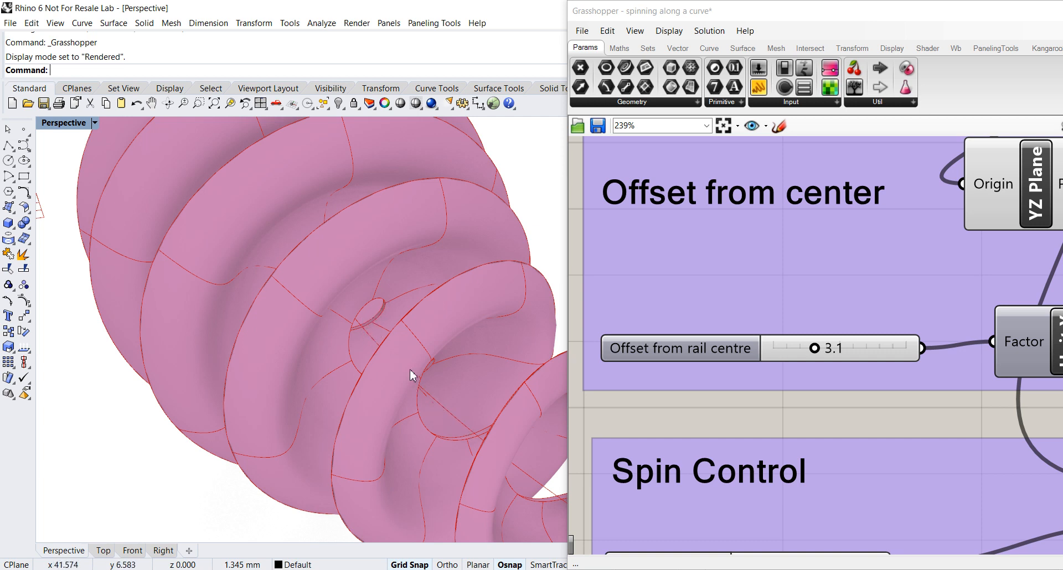
{"action": "scroll", "coordinate": [435, 358], "scroll_direction": "down", "scroll_amount": 5}
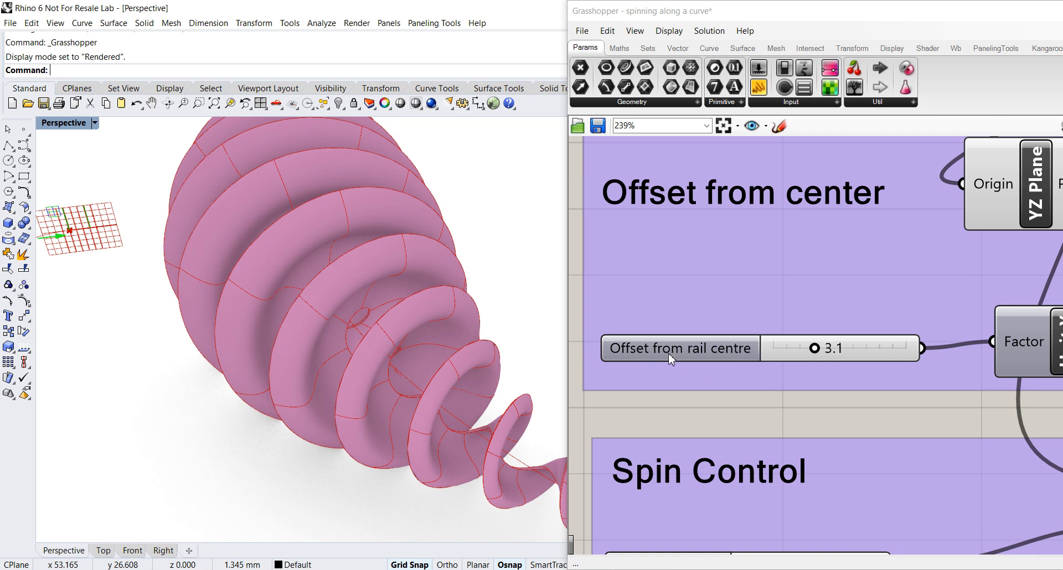
Set Offset from rail centre to 0.0 and inspect the inner edge of the spiral
{"action": "left_click_drag", "start_coordinate": [815, 355], "coordinate": [761, 353]}
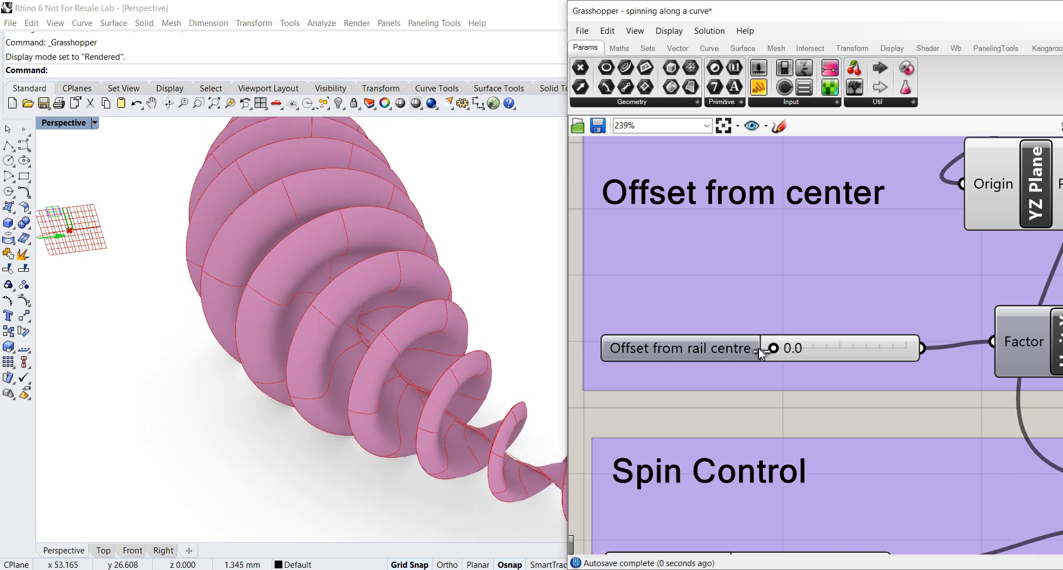
{"action": "scroll", "coordinate": [370, 343], "scroll_direction": "up", "scroll_amount": 2}
{"action": "scroll", "coordinate": [370, 343], "scroll_direction": "up", "scroll_amount": 4}
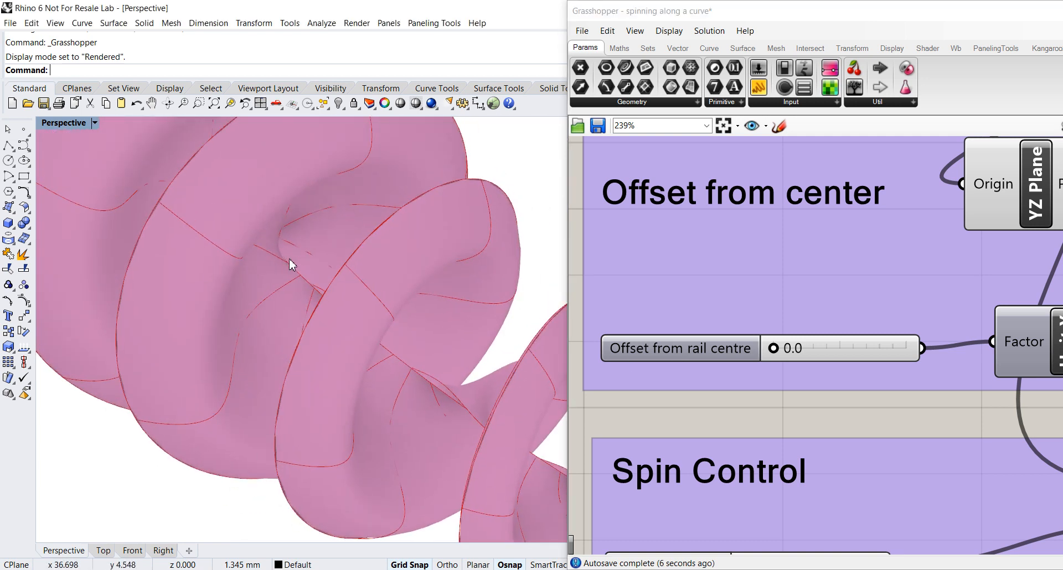
{"action": "scroll", "coordinate": [285, 260], "scroll_direction": "down", "scroll_amount": 2}
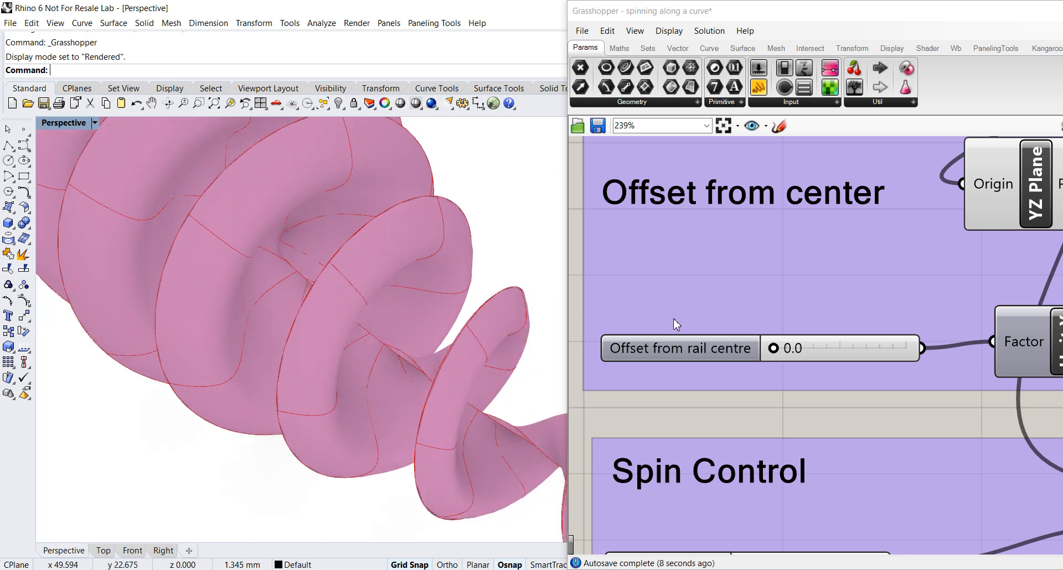
Set Offset from rail centre to 2.5 and check the opening around the rail
{"action": "left_click_drag", "start_coordinate": [783, 352], "coordinate": [814, 355]}
{"action": "right_click_drag", "start_coordinate": [373, 278], "coordinate": [313, 273]}
{"action": "scroll", "coordinate": [405, 318], "scroll_direction": "down", "scroll_amount": 6}
{"action": "scroll", "coordinate": [312, 289], "scroll_direction": "up", "scroll_amount": 8}
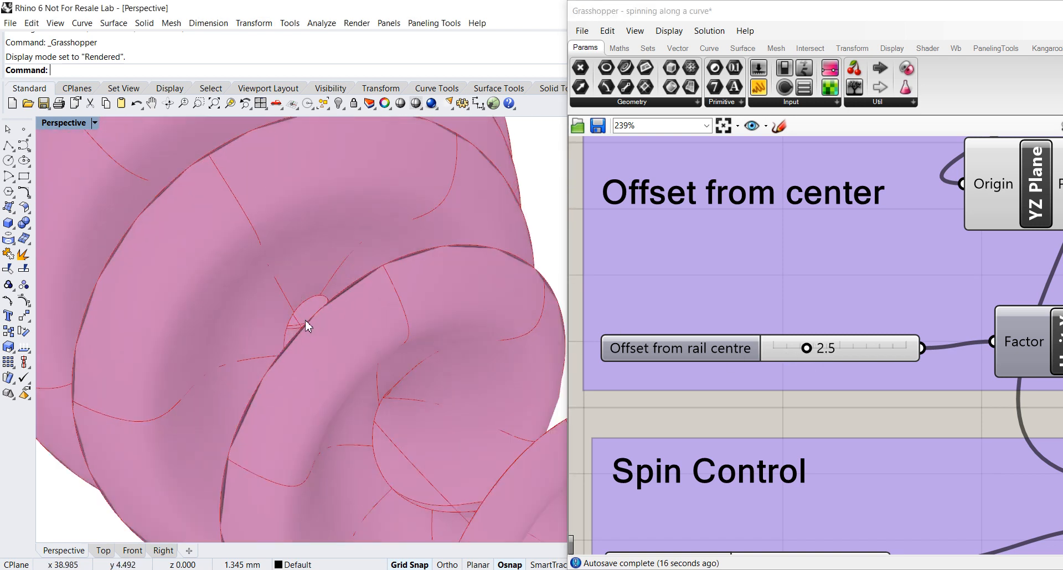
Set Offset from rail centre to 7.3 and inspect the opening around the rail
{"action": "left_click_drag", "start_coordinate": [807, 348], "coordinate": [871, 348]}
{"action": "scroll", "coordinate": [361, 269], "scroll_direction": "down", "scroll_amount": 5}
{"action": "scroll", "coordinate": [354, 280], "scroll_direction": "up", "scroll_amount": 3}
{"action": "scroll", "coordinate": [366, 281], "scroll_direction": "down", "scroll_amount": 6}
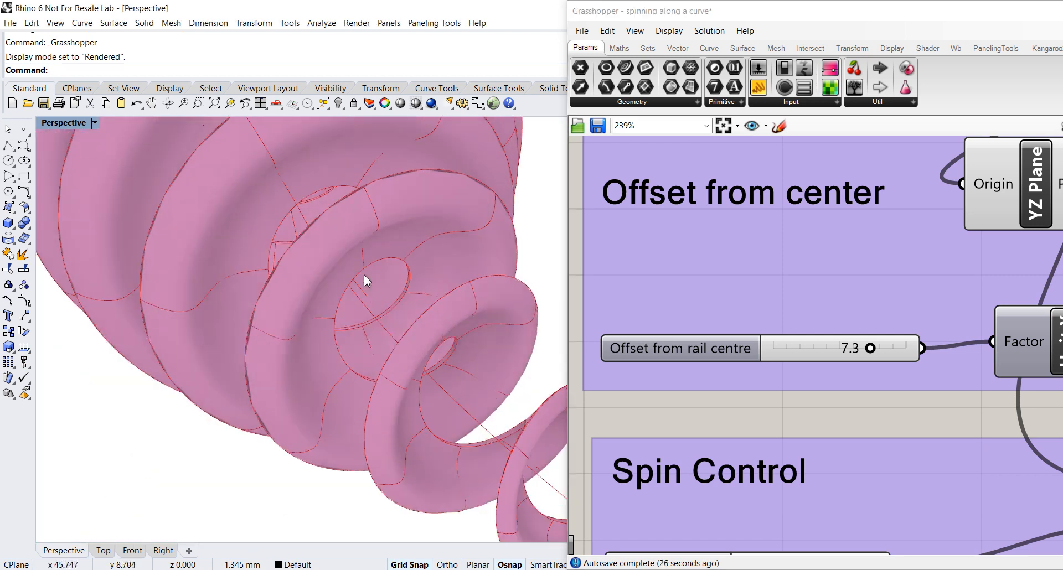
{"action": "right_click_drag", "start_coordinate": [315, 304], "coordinate": [452, 293]}
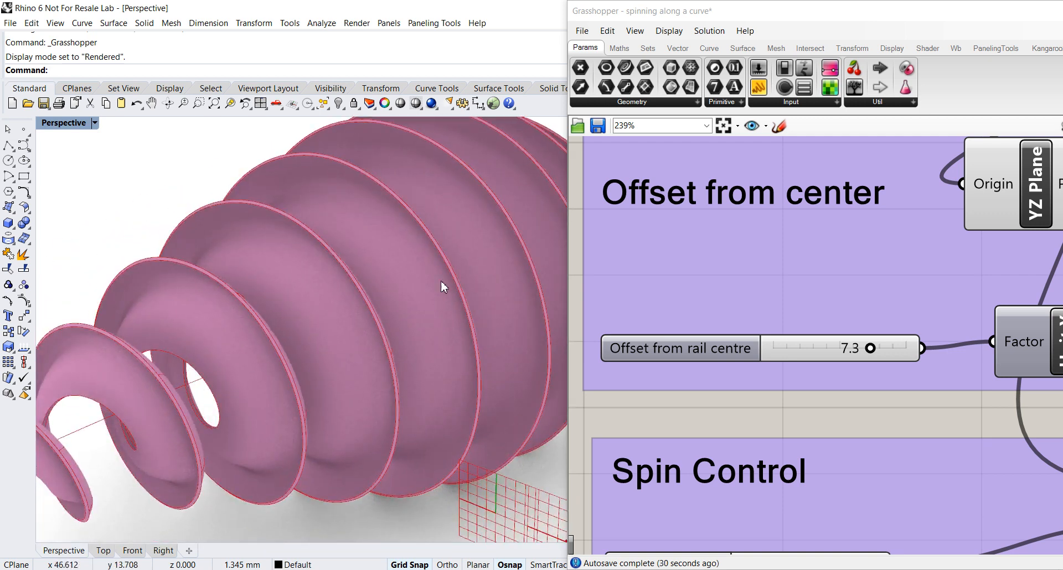
Inspect the spiral's turns and the opening around the rail up close and along the whole form
{"action": "scroll", "coordinate": [379, 297], "scroll_direction": "down", "scroll_amount": 4}
{"action": "scroll", "coordinate": [391, 297], "scroll_direction": "up", "scroll_amount": 1}
{"action": "scroll", "coordinate": [326, 359], "scroll_direction": "up", "scroll_amount": 4}
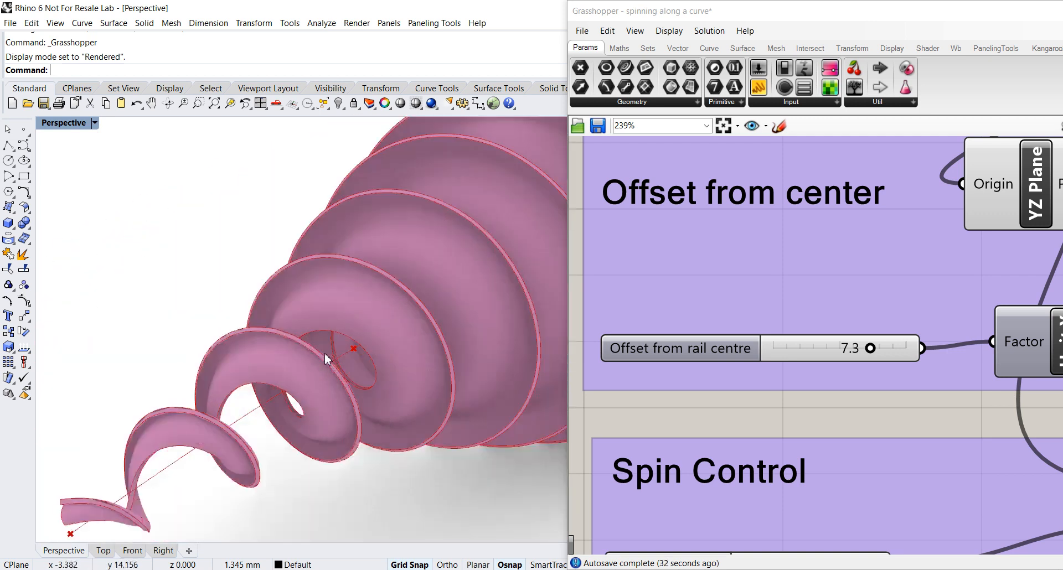
{"action": "scroll", "coordinate": [327, 348], "scroll_direction": "up", "scroll_amount": 2}
{"action": "scroll", "coordinate": [359, 397], "scroll_direction": "down", "scroll_amount": 4}
{"action": "right_click_drag", "start_coordinate": [368, 308], "coordinate": [367, 373]}
{"action": "scroll", "coordinate": [723, 343], "scroll_direction": "down", "scroll_amount": 2}
{"action": "scroll", "coordinate": [723, 343], "scroll_direction": "down", "scroll_amount": 8}
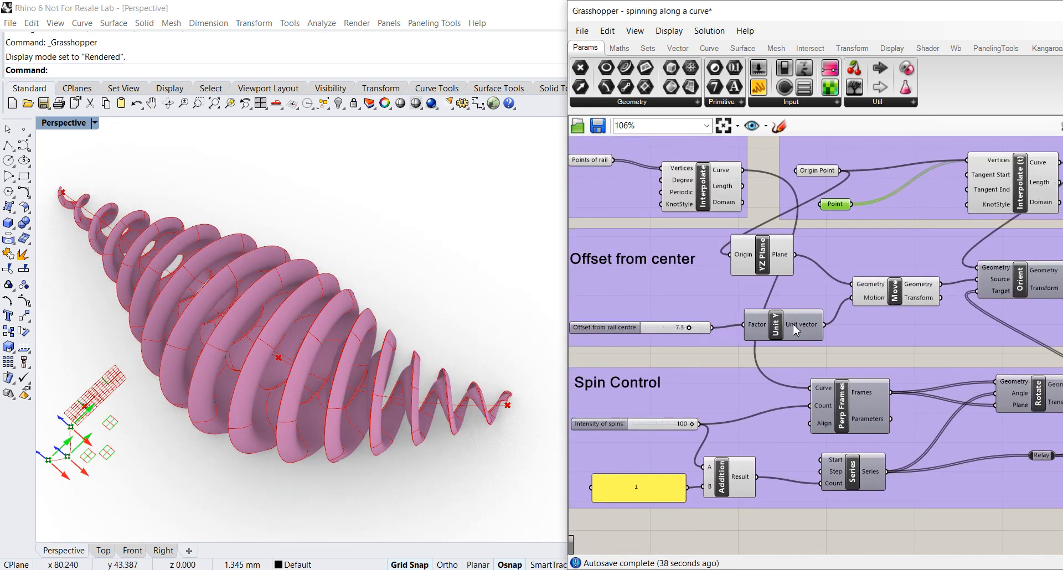
Set Intensity of spins in the Spin Control group to 84 and check the spacing of the turns
{"action": "right_click_drag", "start_coordinate": [807, 329], "coordinate": [781, 261]}
{"action": "scroll", "coordinate": [781, 261], "scroll_direction": "up", "scroll_amount": 8}
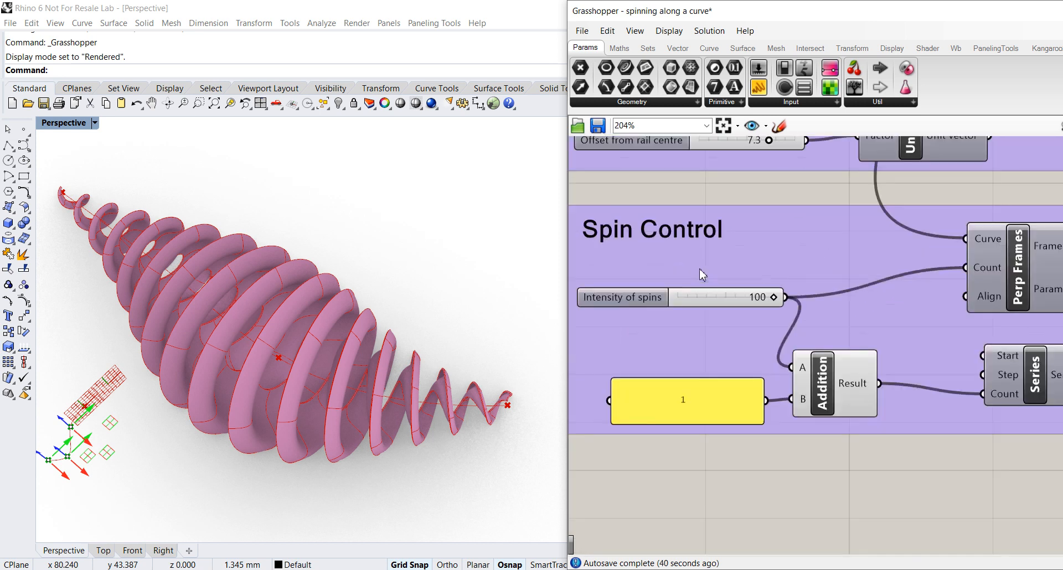
{"action": "right_click_drag", "start_coordinate": [684, 279], "coordinate": [810, 273]}
{"action": "right_click_drag", "start_coordinate": [360, 368], "coordinate": [397, 356]}
{"action": "scroll", "coordinate": [395, 329], "scroll_direction": "down", "scroll_amount": 5}
{"action": "scroll", "coordinate": [397, 356], "scroll_direction": "up", "scroll_amount": 3}
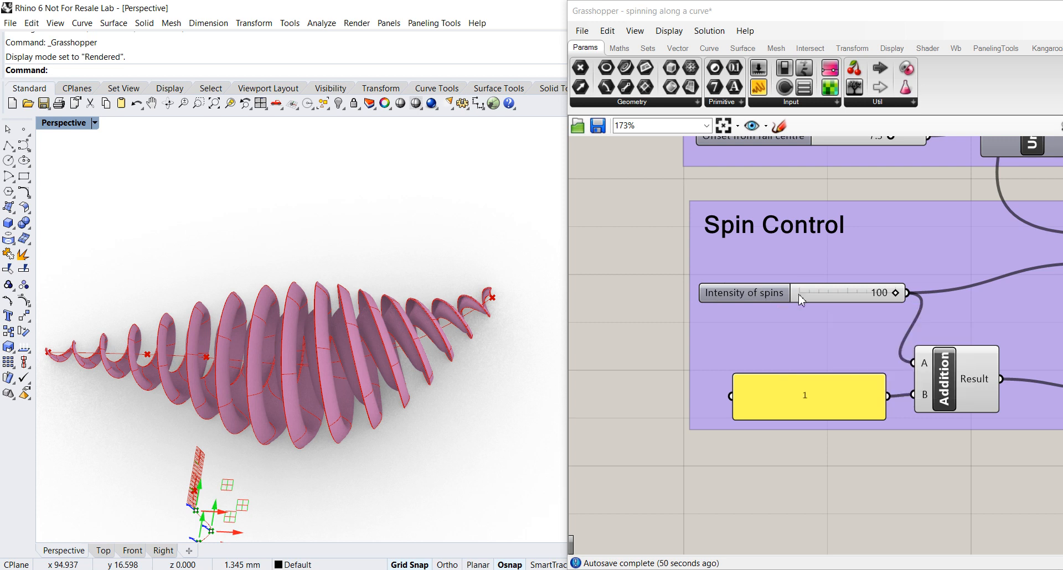
{"action": "right_click_drag", "start_coordinate": [371, 391], "coordinate": [355, 365]}
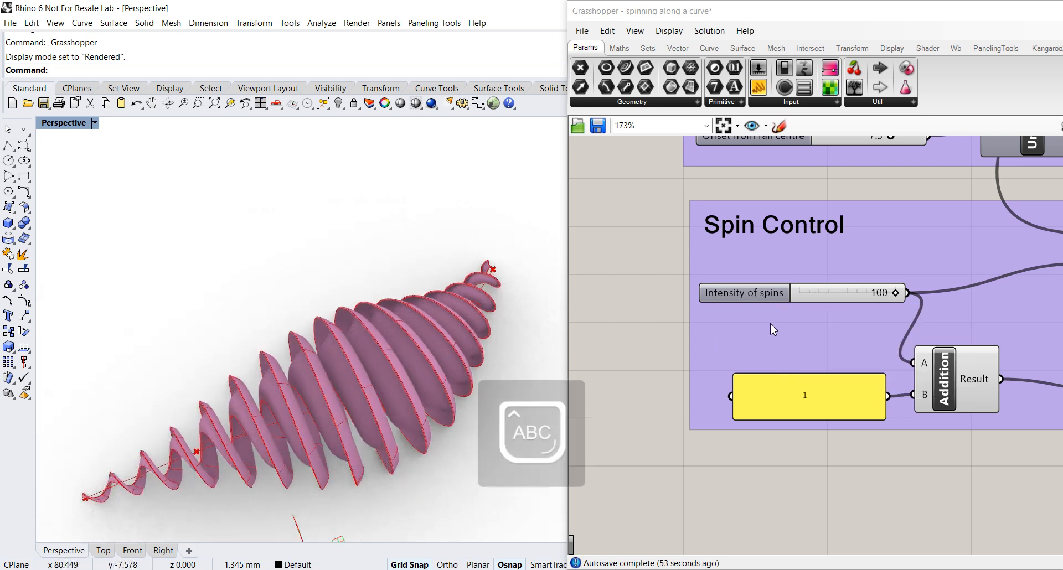
{"action": "left_click", "coordinate": [898, 295]}
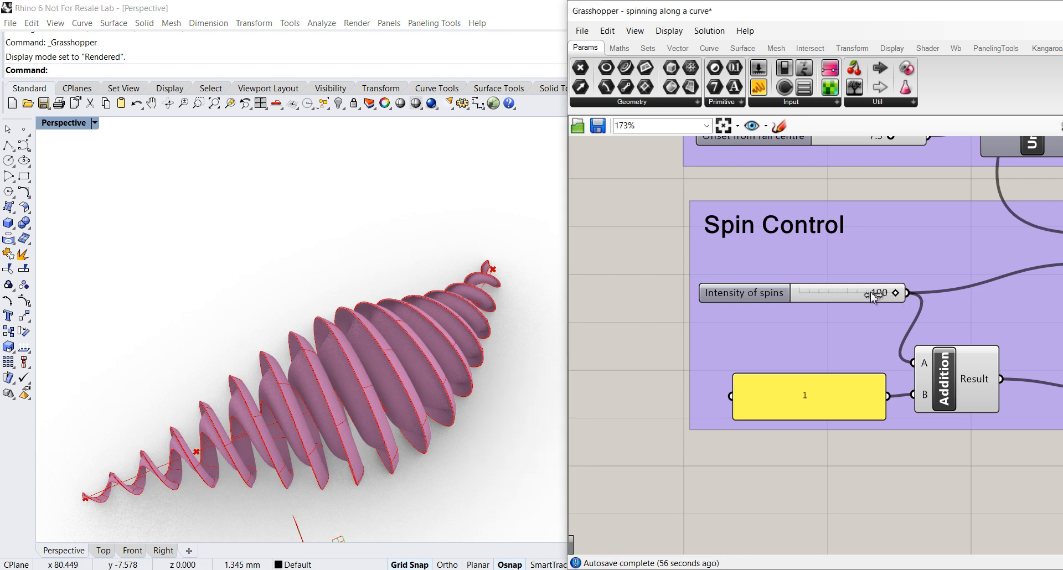
{"action": "left_click_drag", "start_coordinate": [857, 297], "coordinate": [885, 302]}
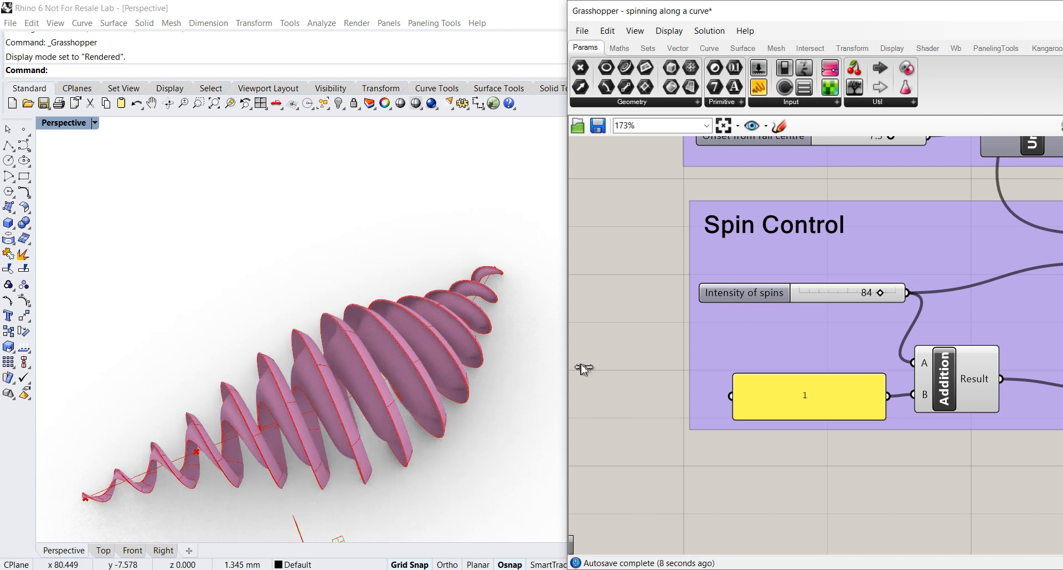
{"action": "right_click_drag", "start_coordinate": [489, 404], "coordinate": [458, 380]}
Examine the graph mapper in the Overall shape modification group and compare its curve with the spiral's profile from the side
{"action": "scroll", "coordinate": [658, 359], "scroll_direction": "down", "scroll_amount": 3}
{"action": "right_click_drag", "start_coordinate": [798, 348], "coordinate": [693, 371]}
{"action": "scroll", "coordinate": [801, 355], "scroll_direction": "down", "scroll_amount": 2}
{"action": "right_click_drag", "start_coordinate": [997, 353], "coordinate": [859, 368]}
{"action": "right_click_drag", "start_coordinate": [925, 356], "coordinate": [689, 333]}
{"action": "scroll", "coordinate": [689, 328], "scroll_direction": "up", "scroll_amount": 3}
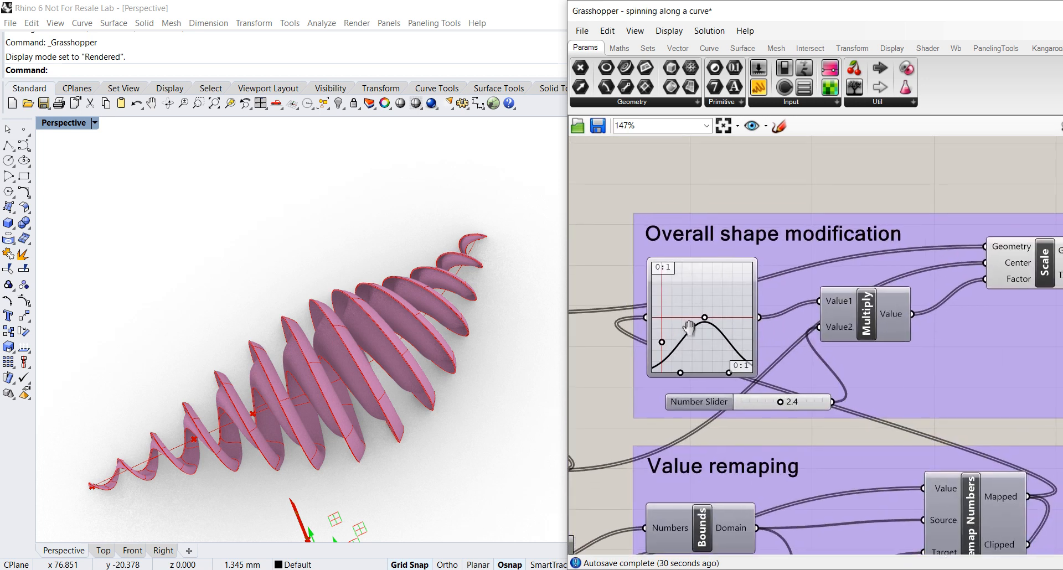
{"action": "scroll", "coordinate": [689, 328], "scroll_direction": "up", "scroll_amount": 2}
{"action": "right_click_drag", "start_coordinate": [485, 346], "coordinate": [408, 364]}
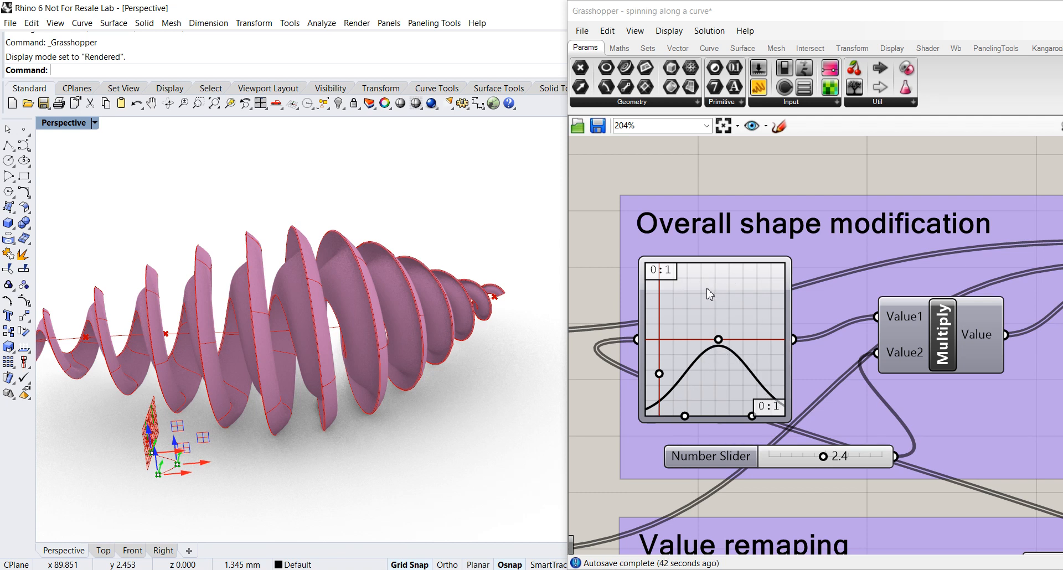
{"action": "right_click_drag", "start_coordinate": [468, 343], "coordinate": [399, 332]}
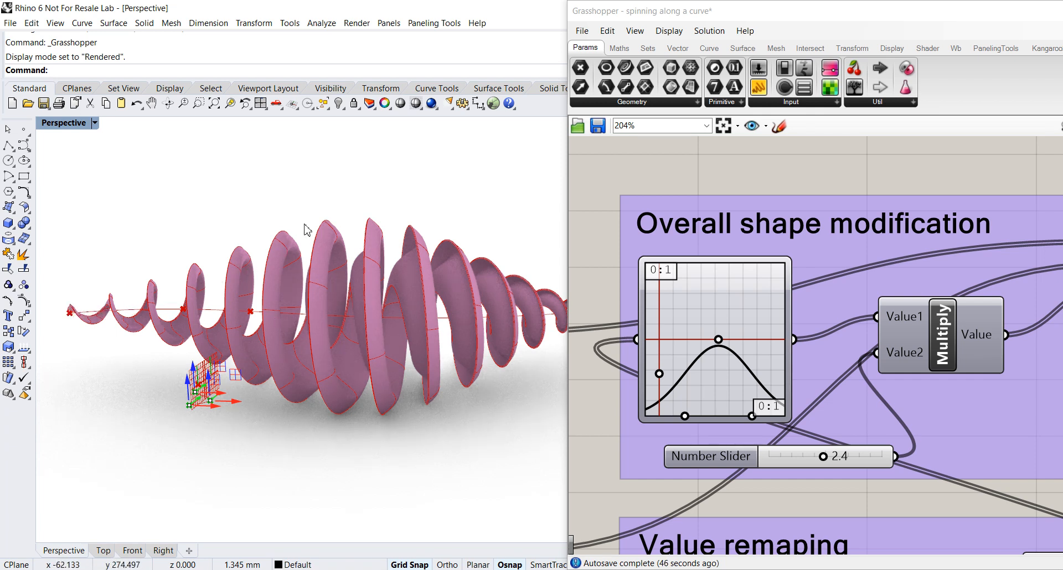
{"action": "scroll", "coordinate": [491, 271], "scroll_direction": "down", "scroll_amount": 4}
{"action": "right_click_drag", "start_coordinate": [490, 274], "coordinate": [438, 293], "text": "shift"}
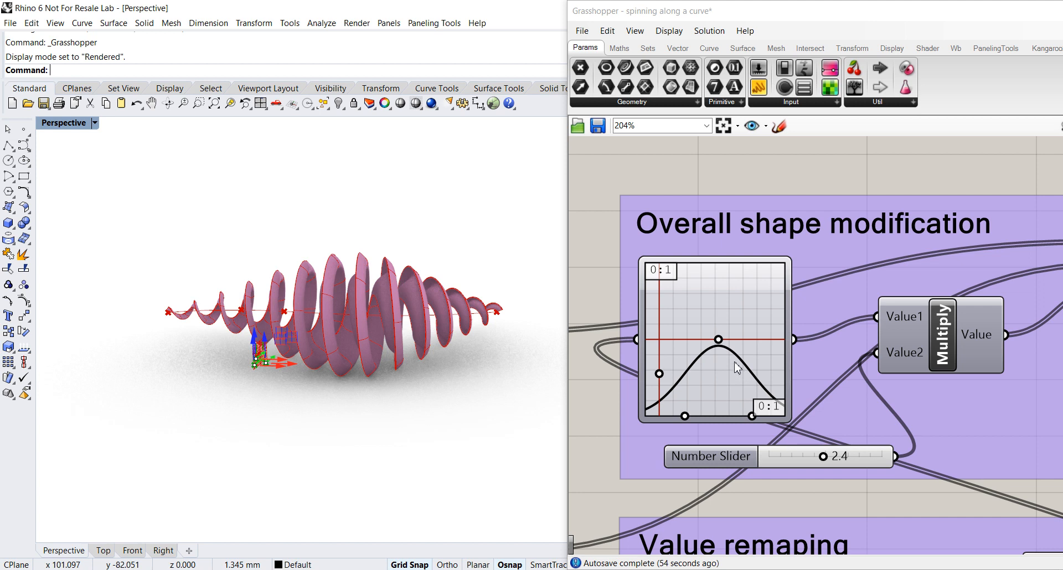
Shift the peak of the Gaussian graph slightly toward its end and narrow the bell curve, then inspect the spiral
{"action": "mouse_move", "coordinate": [720, 344]}
{"action": "left_mouse_down"}
{"action": "mouse_move", "coordinate": [757, 350]}
{"action": "mouse_move", "coordinate": [716, 357]}
{"action": "left_mouse_up"}
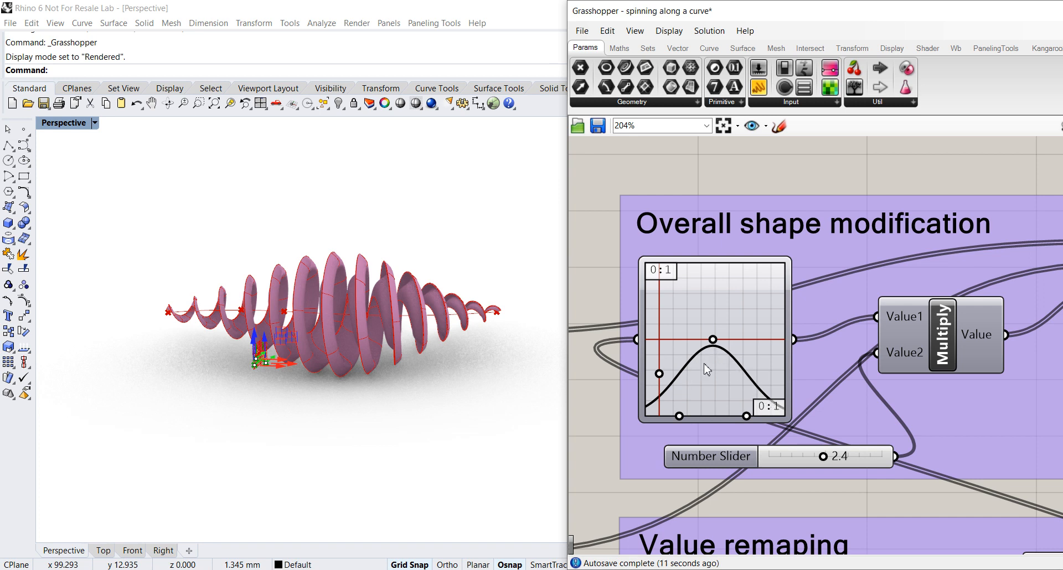
{"action": "left_click_drag", "start_coordinate": [714, 340], "coordinate": [724, 340]}
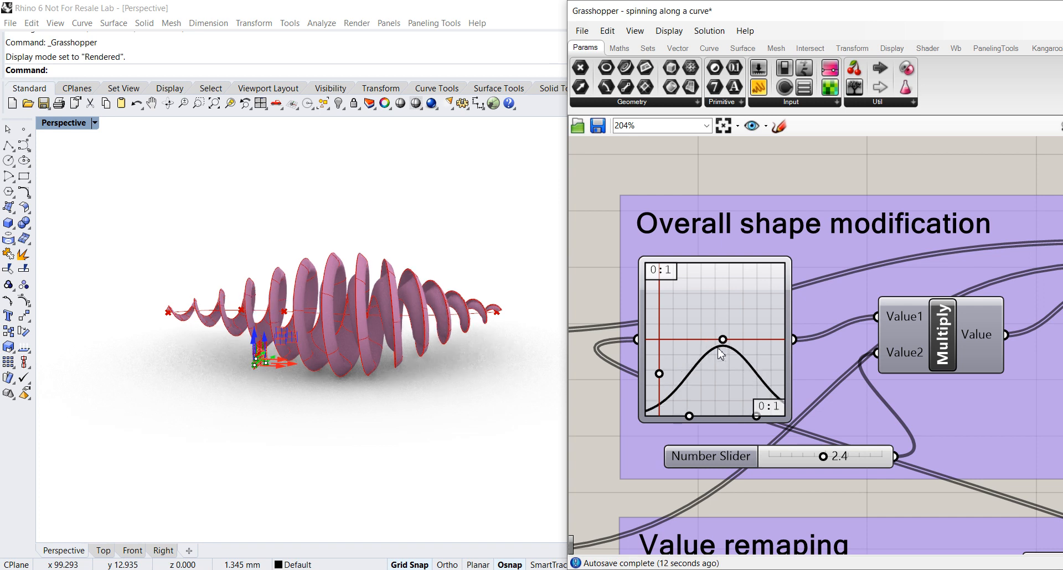
{"action": "left_click_drag", "start_coordinate": [665, 379], "coordinate": [699, 422]}
{"action": "right_click_drag", "start_coordinate": [363, 324], "coordinate": [401, 348]}
{"action": "scroll", "coordinate": [399, 344], "scroll_direction": "up", "scroll_amount": 2}
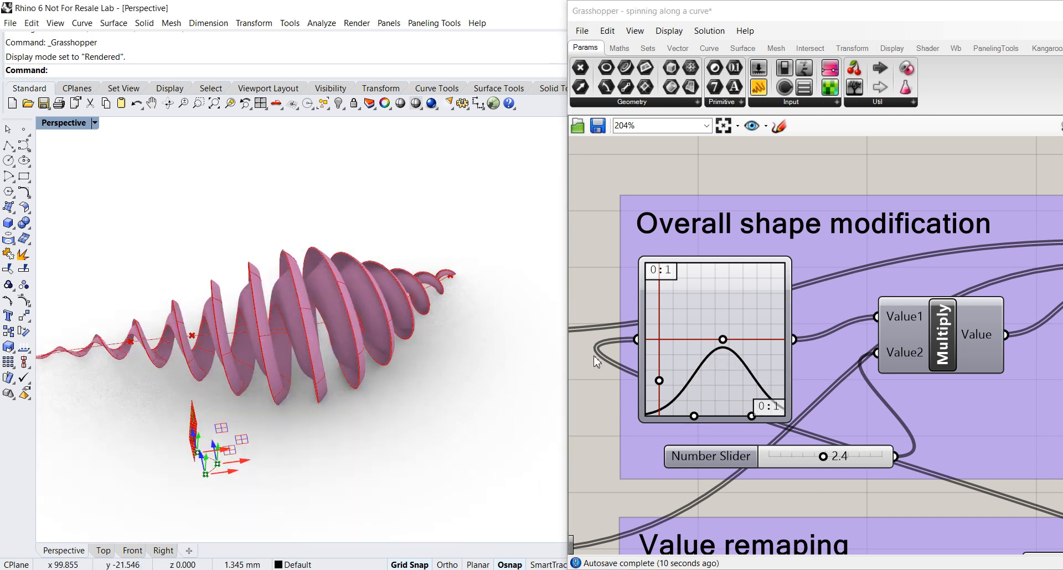
Change the graph mapper's graph type to Bezier and view the resulting geometry
{"action": "right_click_drag", "start_coordinate": [686, 301], "coordinate": [672, 280]}
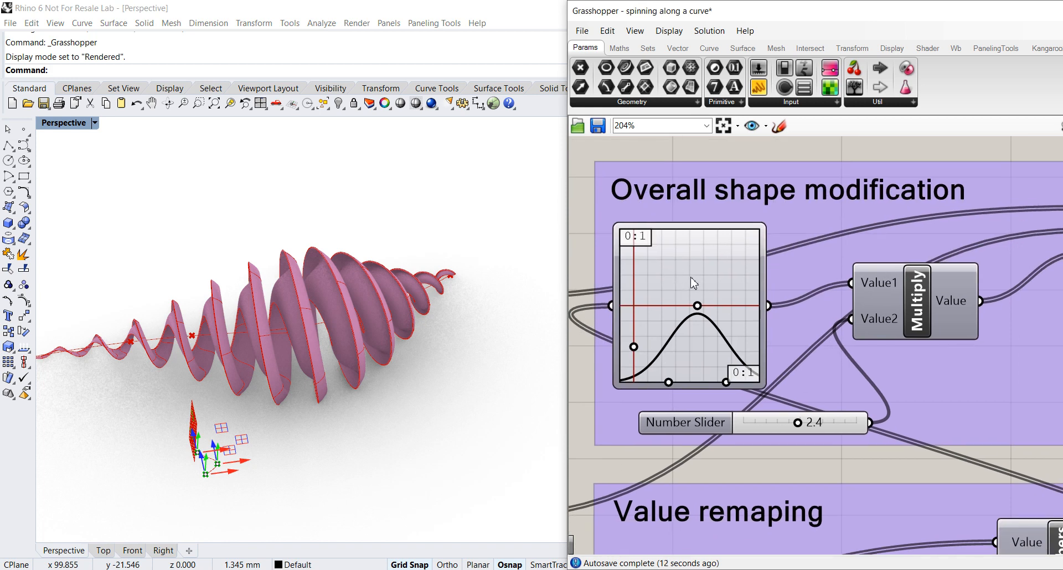
{"action": "right_click", "coordinate": [693, 277]}
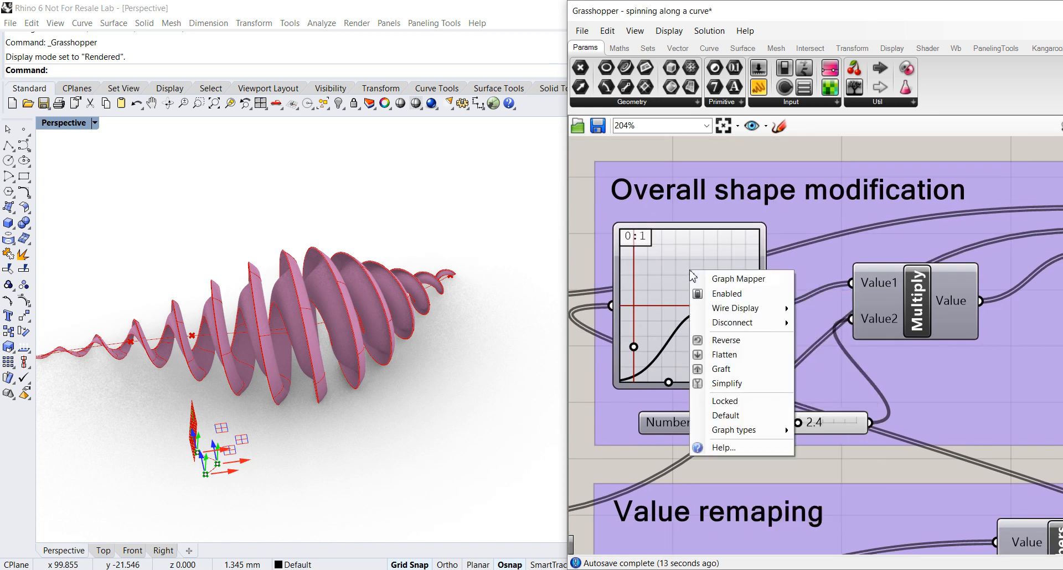
{"action": "mouse_move", "coordinate": [736, 434]}
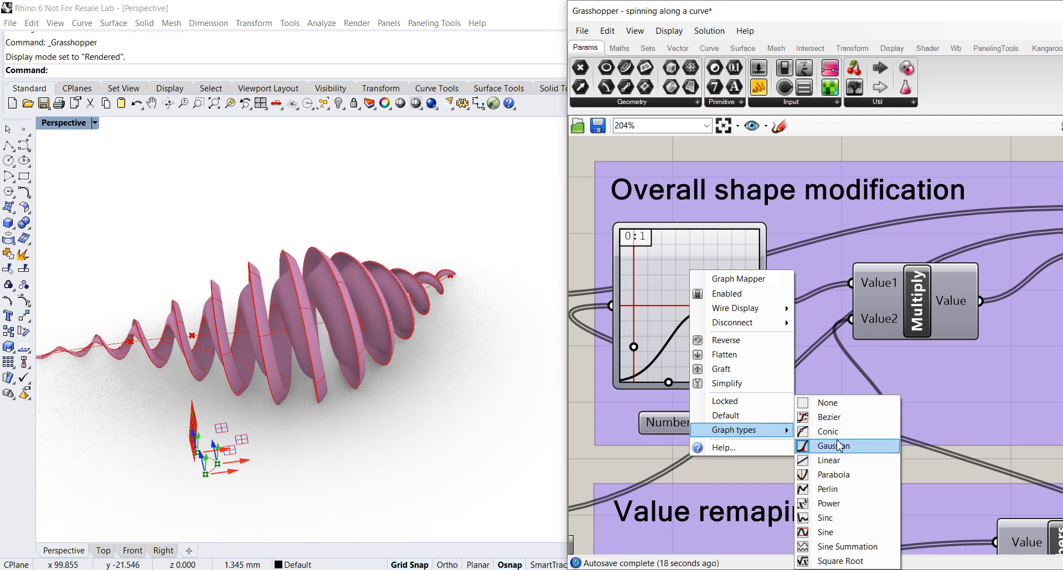
{"action": "left_click", "coordinate": [830, 417]}
{"action": "right_click_drag", "start_coordinate": [490, 363], "coordinate": [550, 347]}
{"action": "scroll", "coordinate": [483, 335], "scroll_direction": "down", "scroll_amount": 3}
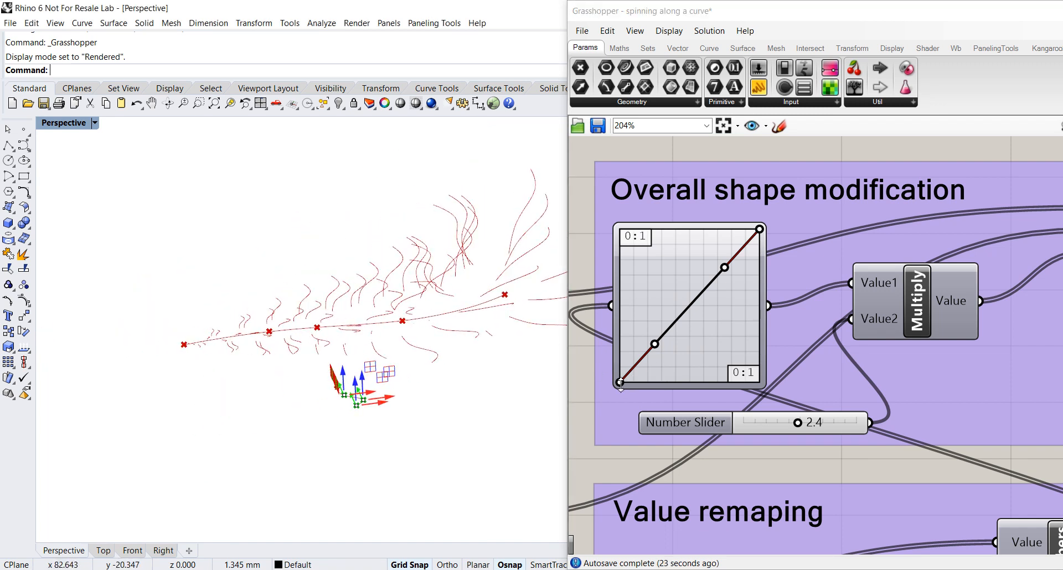
Raise the Bezier graph's start point slightly and lower its end point to about a fifth of the graph's height
{"action": "left_click", "coordinate": [621, 382]}
{"action": "left_click_drag", "start_coordinate": [621, 381], "coordinate": [620, 373]}
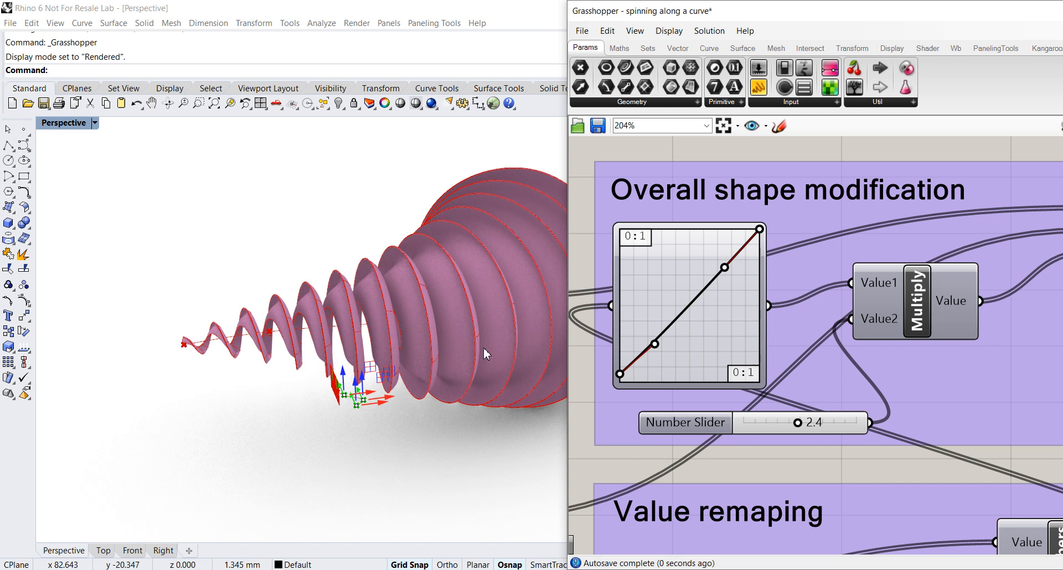
{"action": "right_click_drag", "start_coordinate": [463, 320], "coordinate": [454, 220]}
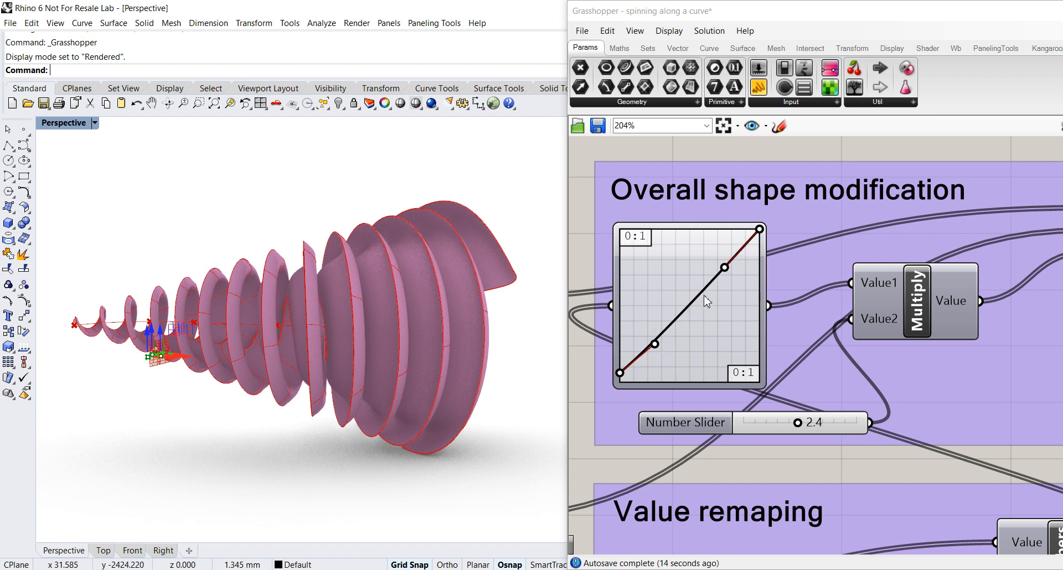
{"action": "left_click_drag", "start_coordinate": [760, 228], "coordinate": [764, 247]}
{"action": "left_click_drag", "start_coordinate": [779, 324], "coordinate": [778, 354]}
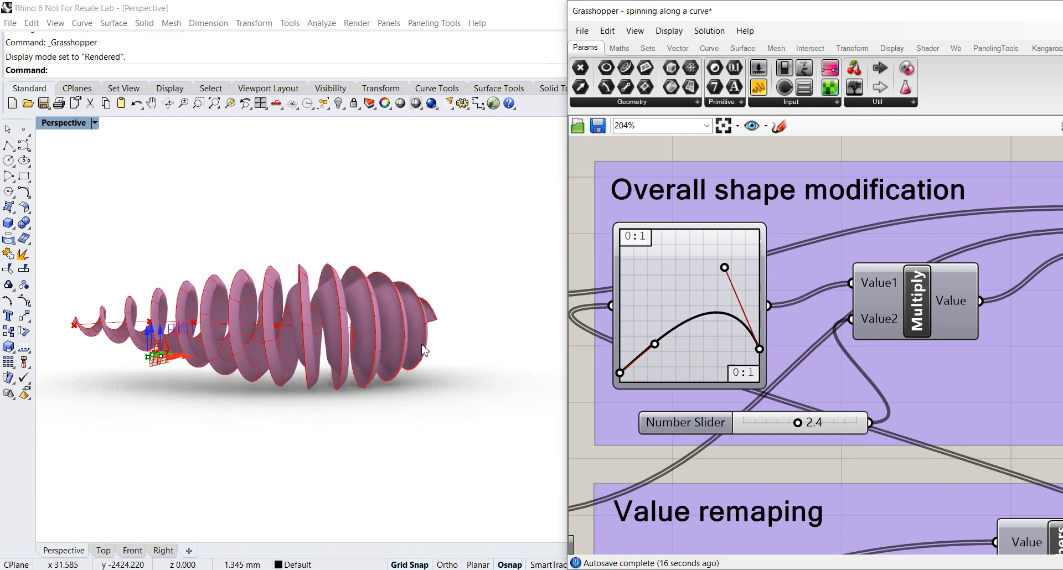
Reposition both Bezier handles so the graph starts nearly flat and peaks past its middle, and check the spiral's profile
{"action": "right_click_drag", "start_coordinate": [396, 388], "coordinate": [597, 363]}
{"action": "left_click_drag", "start_coordinate": [725, 268], "coordinate": [694, 263]}
{"action": "mouse_move", "coordinate": [675, 370]}
{"action": "left_mouse_down"}
{"action": "mouse_move", "coordinate": [692, 378]}
{"action": "mouse_move", "coordinate": [676, 369]}
{"action": "left_mouse_up"}
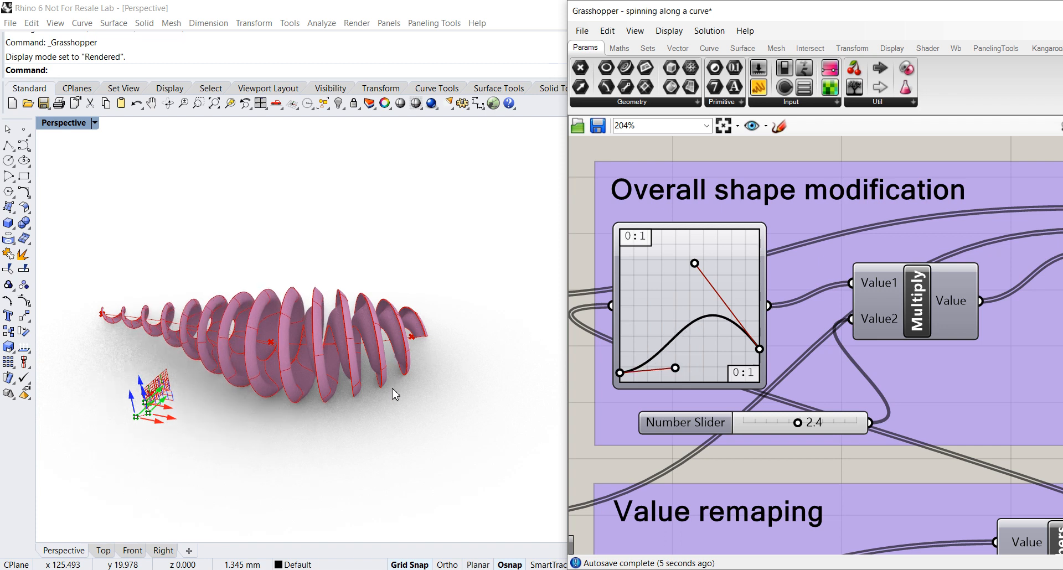
{"action": "right_click_drag", "start_coordinate": [392, 395], "coordinate": [458, 311]}
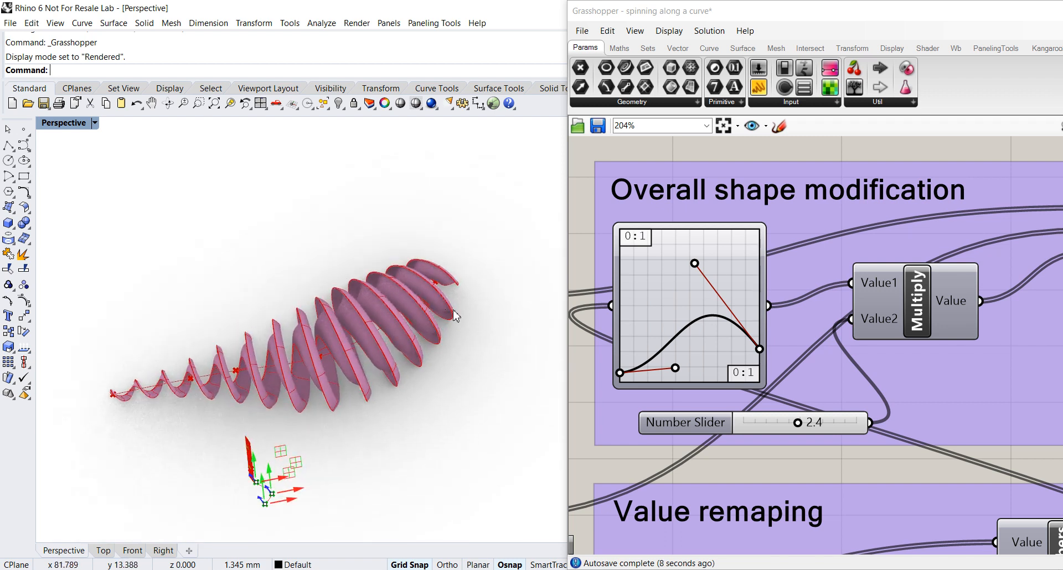
Set the Number Slider feeding the Multiply component to 2.3 to adjust the overall scale of the spiral
{"action": "scroll", "coordinate": [759, 326], "scroll_direction": "down", "scroll_amount": 4}
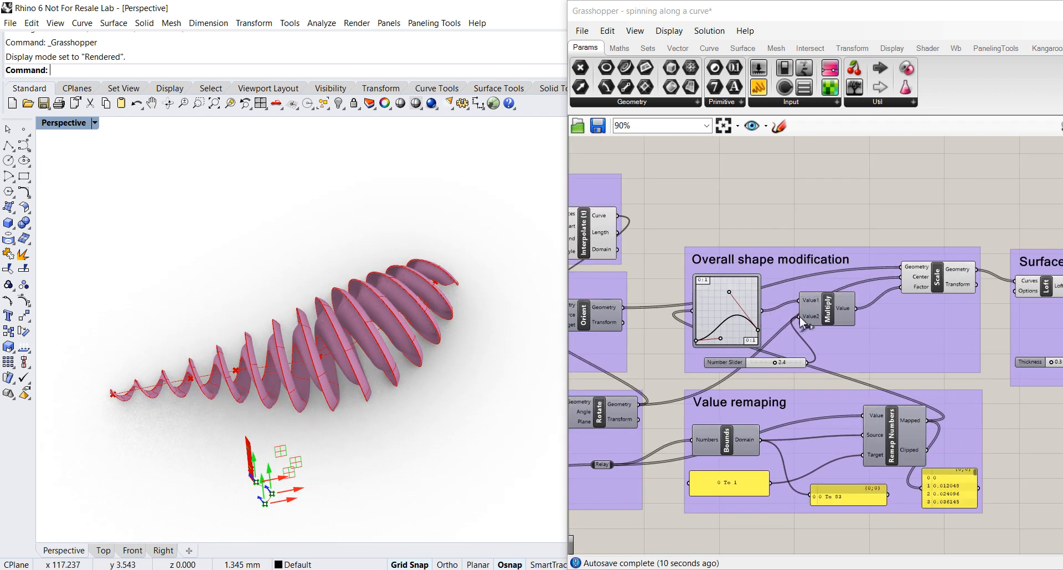
{"action": "scroll", "coordinate": [758, 299], "scroll_direction": "up", "scroll_amount": 4}
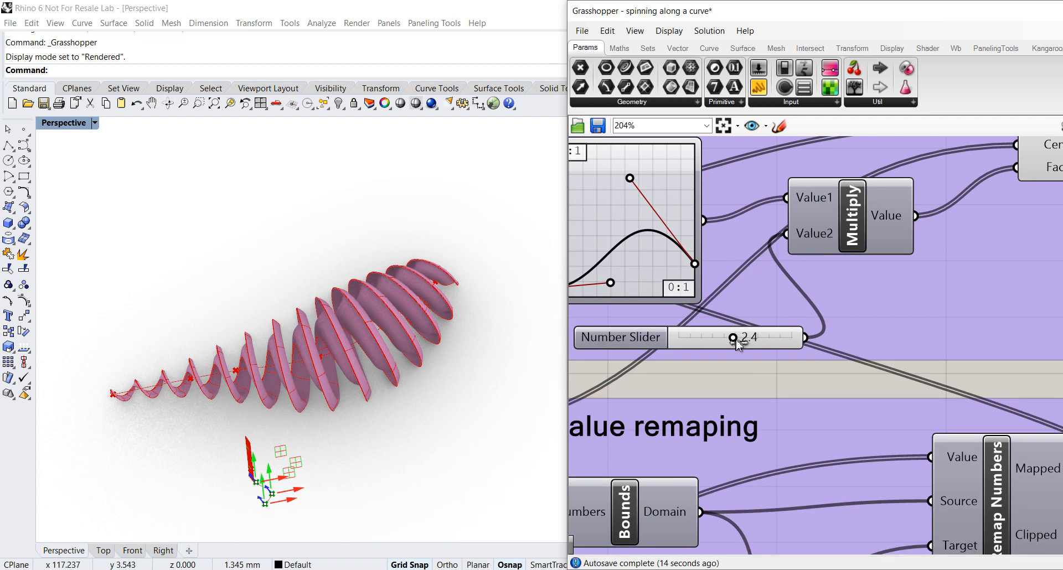
{"action": "left_click_drag", "start_coordinate": [722, 343], "coordinate": [712, 345]}
{"action": "left_click_drag", "start_coordinate": [722, 344], "coordinate": [733, 343]}
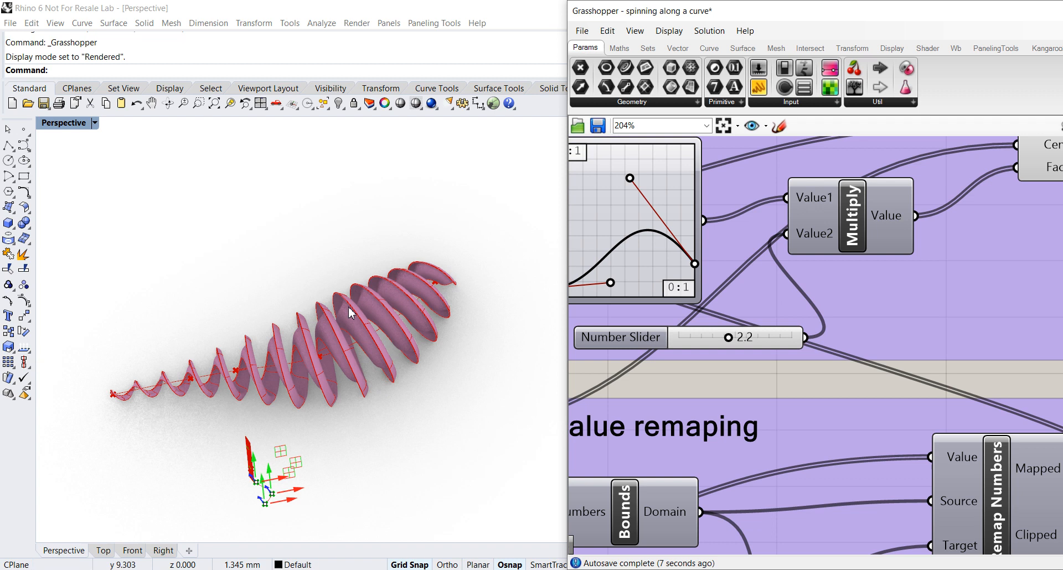
{"action": "scroll", "coordinate": [839, 285], "scroll_direction": "down", "scroll_amount": 1}
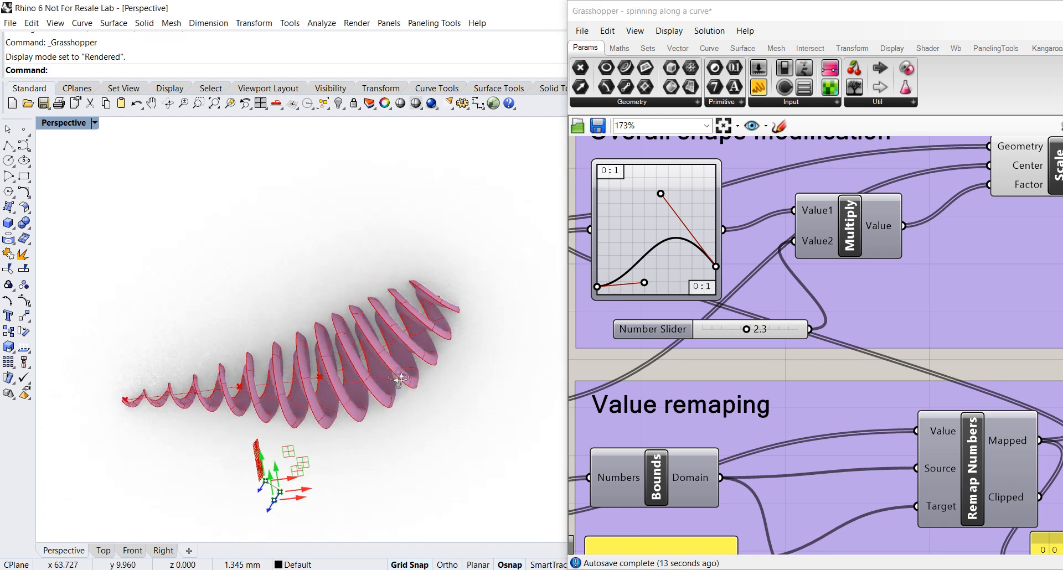
Examine the Surface Creation group with its Loft, Offset Surface, Brep Edges and Ruled Surface components
{"action": "scroll", "coordinate": [804, 309], "scroll_direction": "down", "scroll_amount": 2}
{"action": "right_click_drag", "start_coordinate": [872, 295], "coordinate": [698, 320]}
{"action": "right_click_drag", "start_coordinate": [776, 315], "coordinate": [653, 319]}
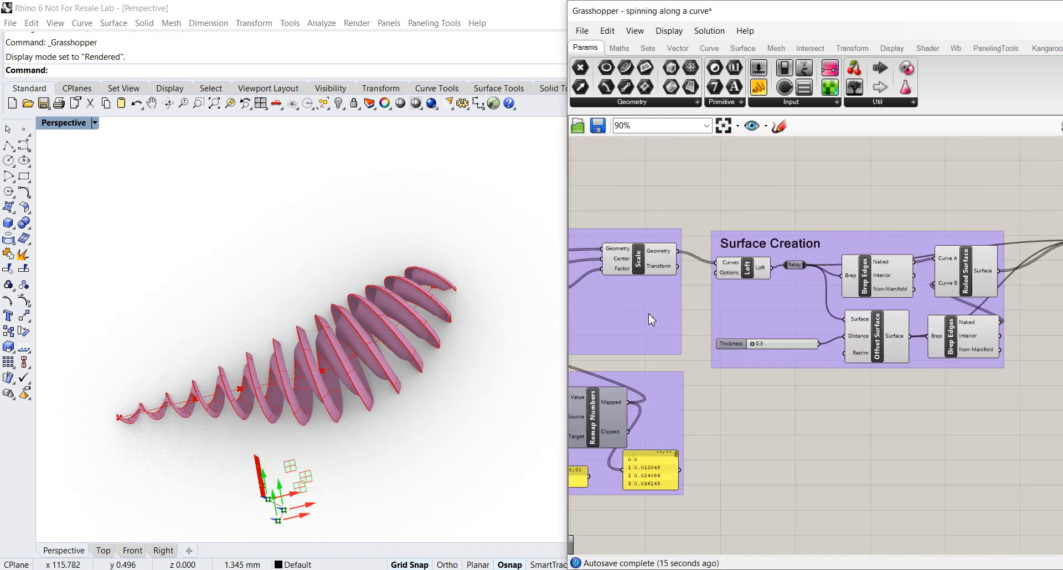
{"action": "scroll", "coordinate": [754, 304], "scroll_direction": "up", "scroll_amount": 2}
{"action": "right_click_drag", "start_coordinate": [769, 300], "coordinate": [689, 316]}
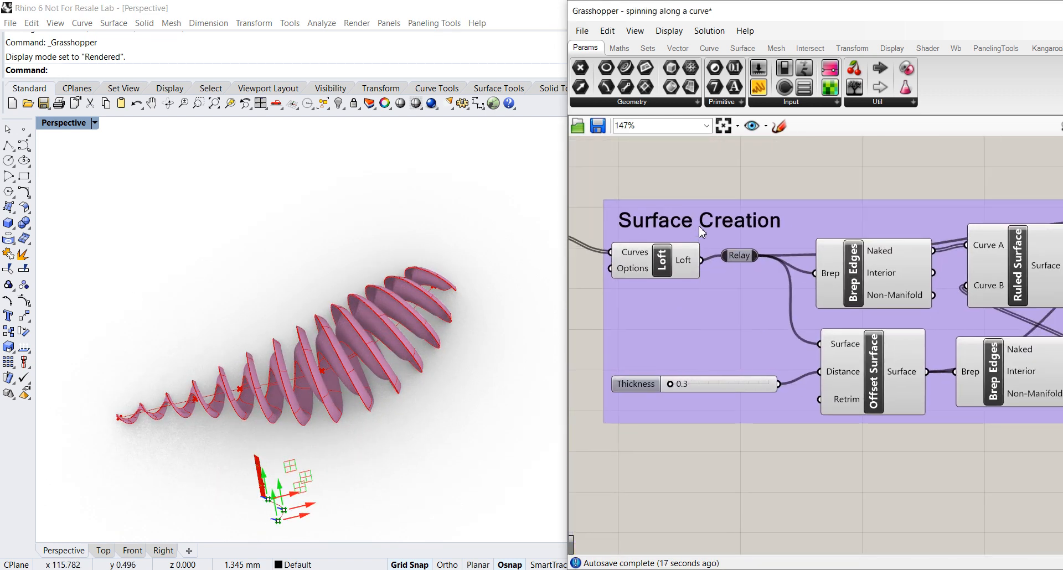
{"action": "scroll", "coordinate": [769, 227], "scroll_direction": "down", "scroll_amount": 1}
{"action": "right_click_drag", "start_coordinate": [729, 288], "coordinate": [711, 280]}
Inspect the lofted spiral from several angles and look closely at the thickness of its edges
{"action": "right_click_drag", "start_coordinate": [386, 347], "coordinate": [386, 193]}
{"action": "scroll", "coordinate": [371, 324], "scroll_direction": "up", "scroll_amount": 6}
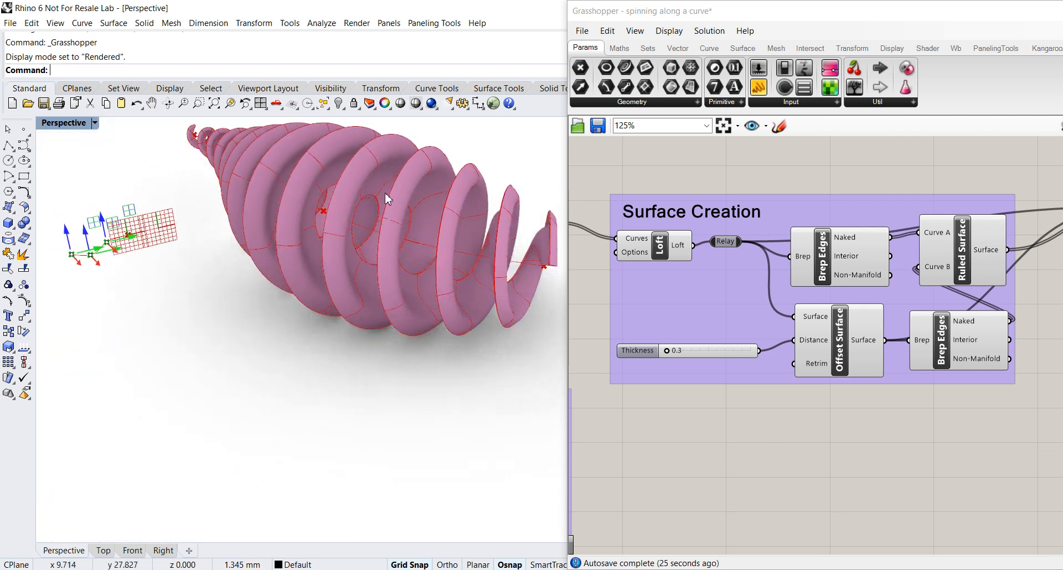
{"action": "scroll", "coordinate": [317, 189], "scroll_direction": "down", "scroll_amount": 3}
{"action": "right_click_drag", "start_coordinate": [339, 217], "coordinate": [451, 287]}
{"action": "scroll", "coordinate": [368, 268], "scroll_direction": "up", "scroll_amount": 5}
{"action": "scroll", "coordinate": [657, 363], "scroll_direction": "up", "scroll_amount": 4}
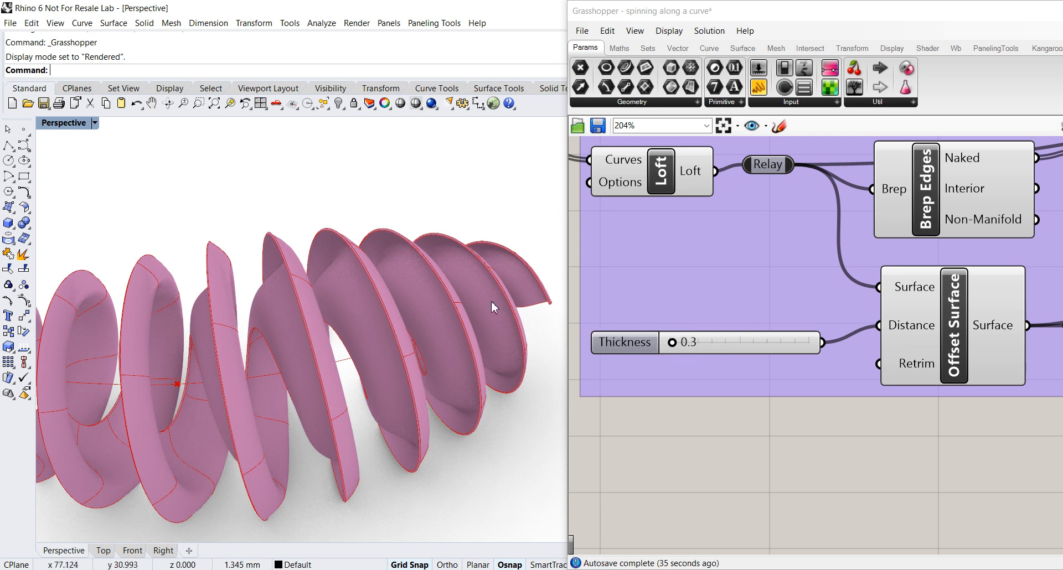
{"action": "scroll", "coordinate": [473, 313], "scroll_direction": "up", "scroll_amount": 4}
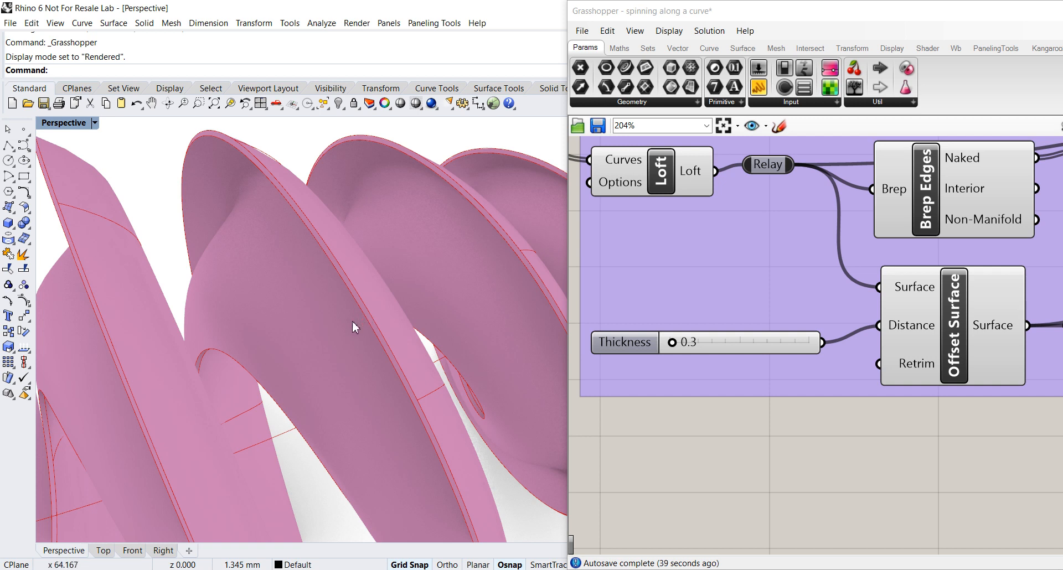
Set the Thickness slider for the surface offset to 1.0 and inspect the spiral's thickened edges
{"action": "double_click", "coordinate": [691, 346]}
{"action": "type", "text": "1"}
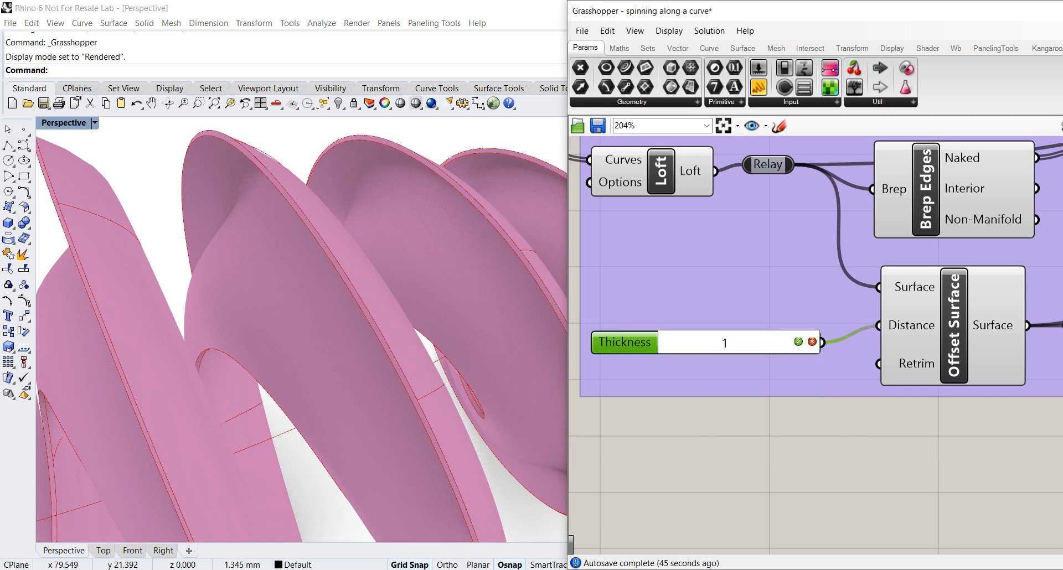
{"action": "key", "text": "Return"}
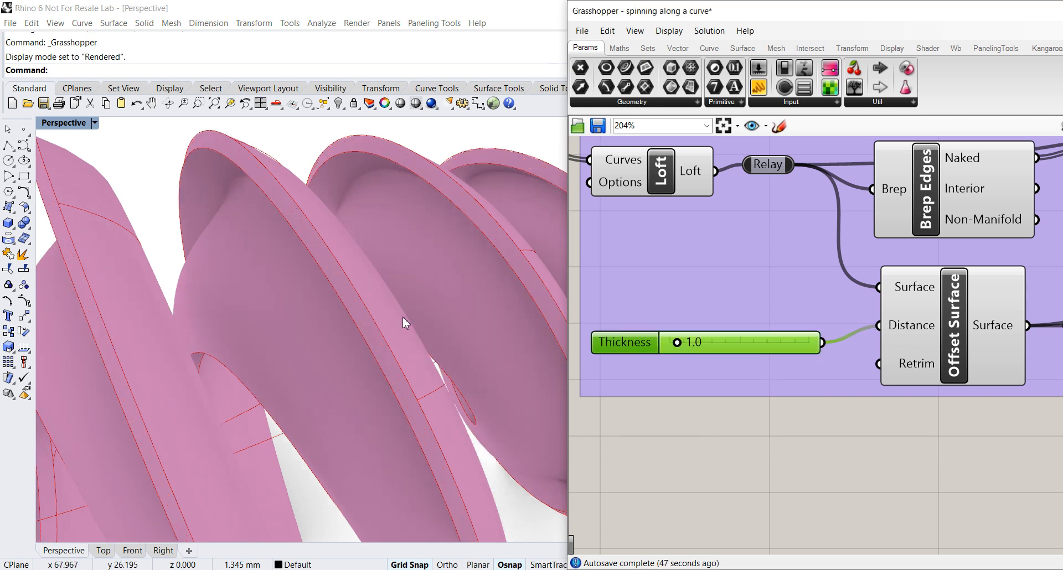
{"action": "scroll", "coordinate": [384, 315], "scroll_direction": "down", "scroll_amount": 3}
{"action": "mouse_move", "coordinate": [374, 304]}
{"action": "right_mouse_down"}
{"action": "mouse_move", "coordinate": [368, 356]}
{"action": "mouse_move", "coordinate": [387, 316]}
{"action": "mouse_move", "coordinate": [374, 311]}
{"action": "right_mouse_up"}
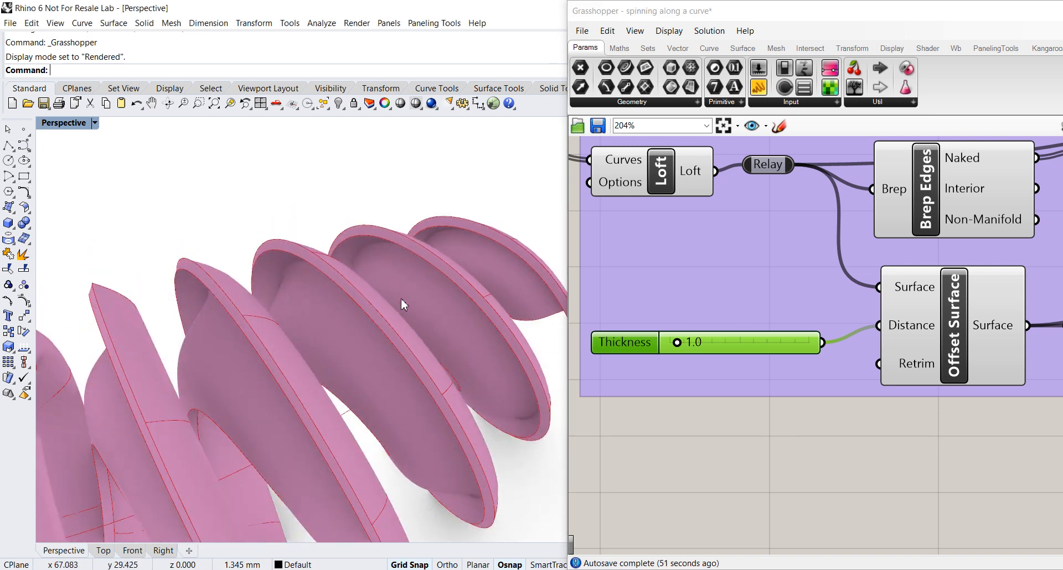
{"action": "scroll", "coordinate": [401, 303], "scroll_direction": "down", "scroll_amount": 2}
{"action": "scroll", "coordinate": [410, 285], "scroll_direction": "down", "scroll_amount": 3}
{"action": "right_click_drag", "start_coordinate": [367, 328], "coordinate": [431, 308]}
{"action": "scroll", "coordinate": [405, 310], "scroll_direction": "up", "scroll_amount": 2}
Review the definition back to the Cross-section curve group and view the finished spiral from several angles
{"action": "scroll", "coordinate": [700, 364], "scroll_direction": "down", "scroll_amount": 5}
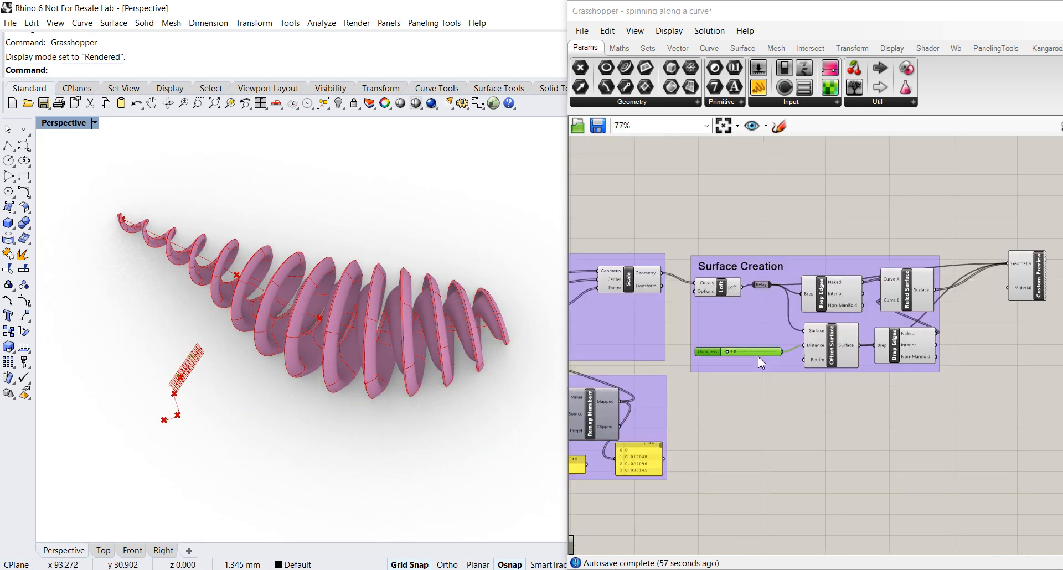
{"action": "right_click_drag", "start_coordinate": [707, 366], "coordinate": [901, 360]}
{"action": "right_click_drag", "start_coordinate": [705, 316], "coordinate": [909, 335]}
{"action": "right_click_drag", "start_coordinate": [646, 322], "coordinate": [640, 295]}
{"action": "scroll", "coordinate": [926, 302], "scroll_direction": "up", "scroll_amount": 3}
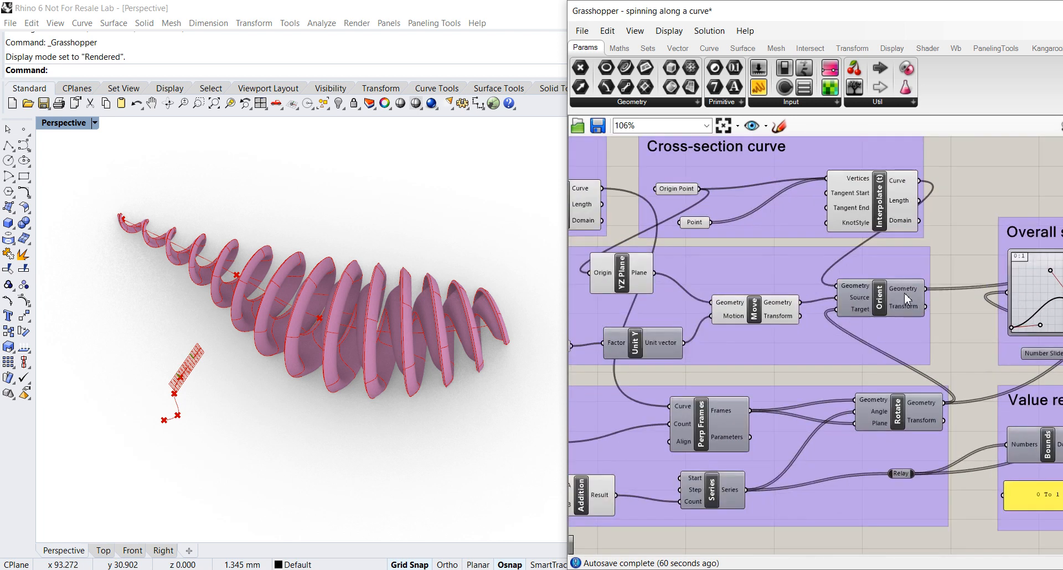
{"action": "right_click_drag", "start_coordinate": [465, 268], "coordinate": [468, 249]}
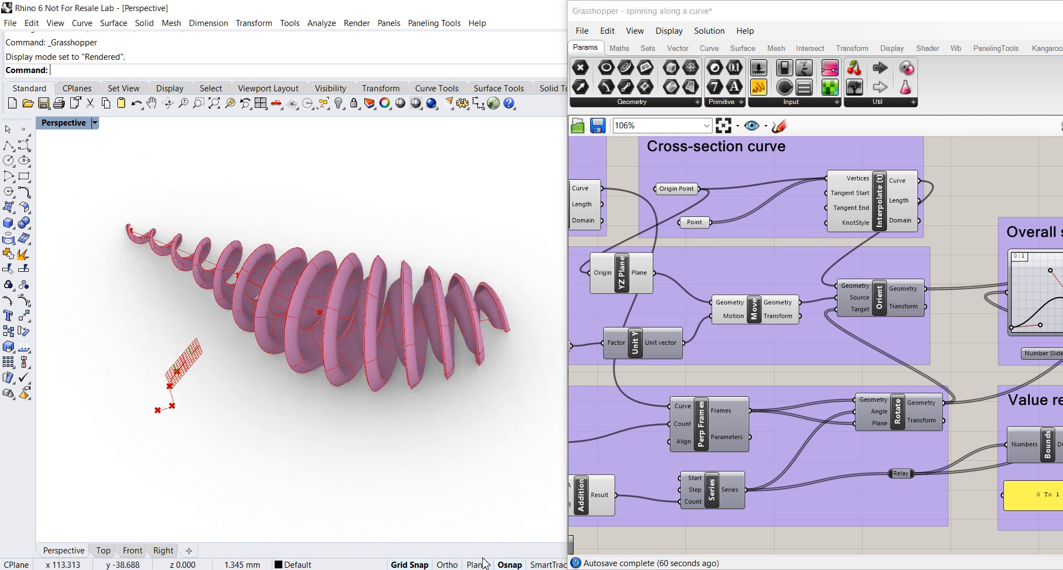
{"action": "scroll", "coordinate": [471, 423], "scroll_direction": "up", "scroll_amount": 6}
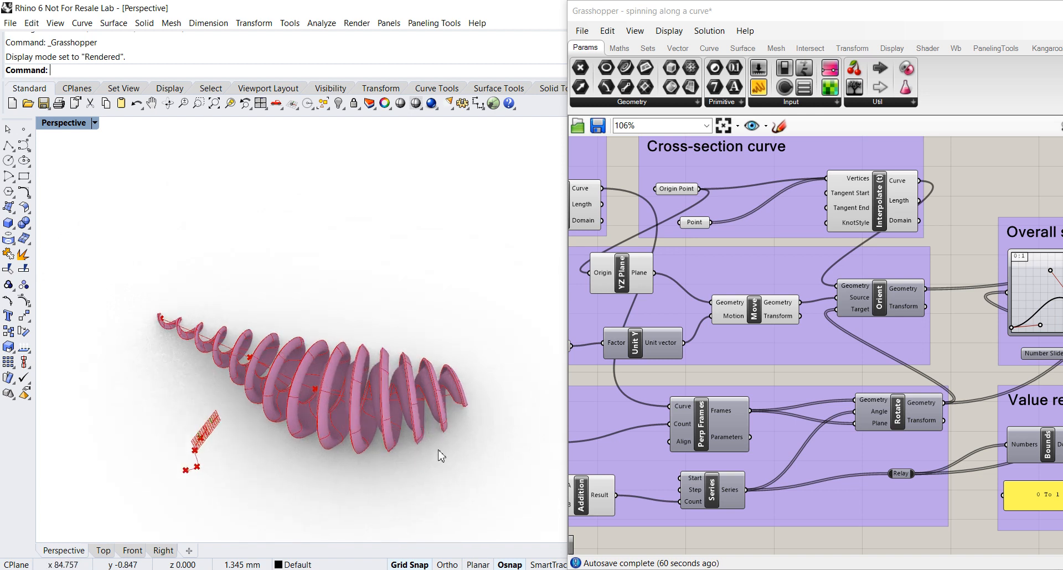
{"action": "mouse_move", "coordinate": [434, 438]}
{"action": "right_mouse_down", "text": "shift"}
{"action": "mouse_move", "coordinate": [520, 425]}
{"action": "mouse_move", "coordinate": [427, 424]}
{"action": "right_mouse_up", "text": "shift"}
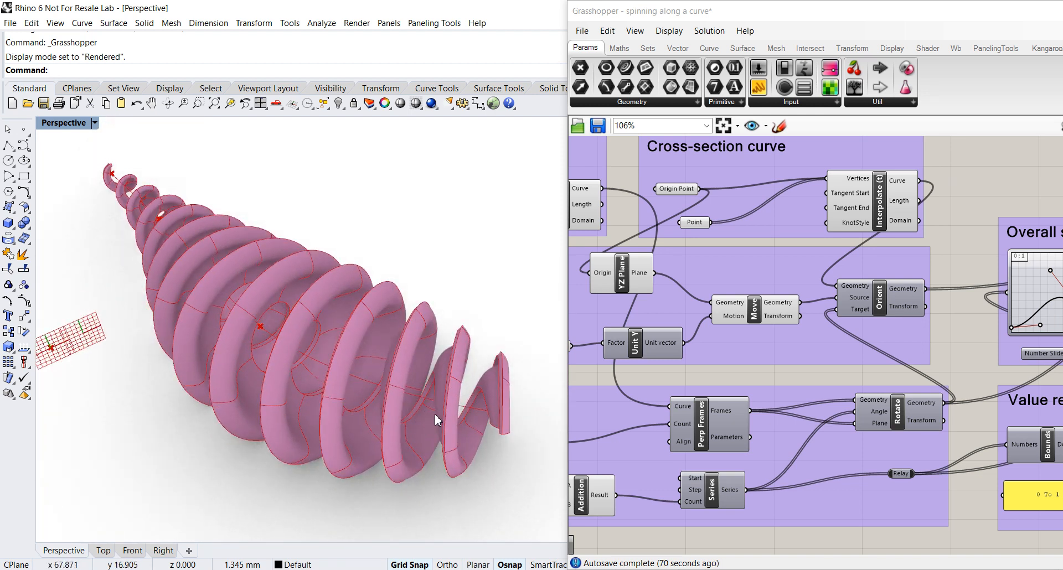